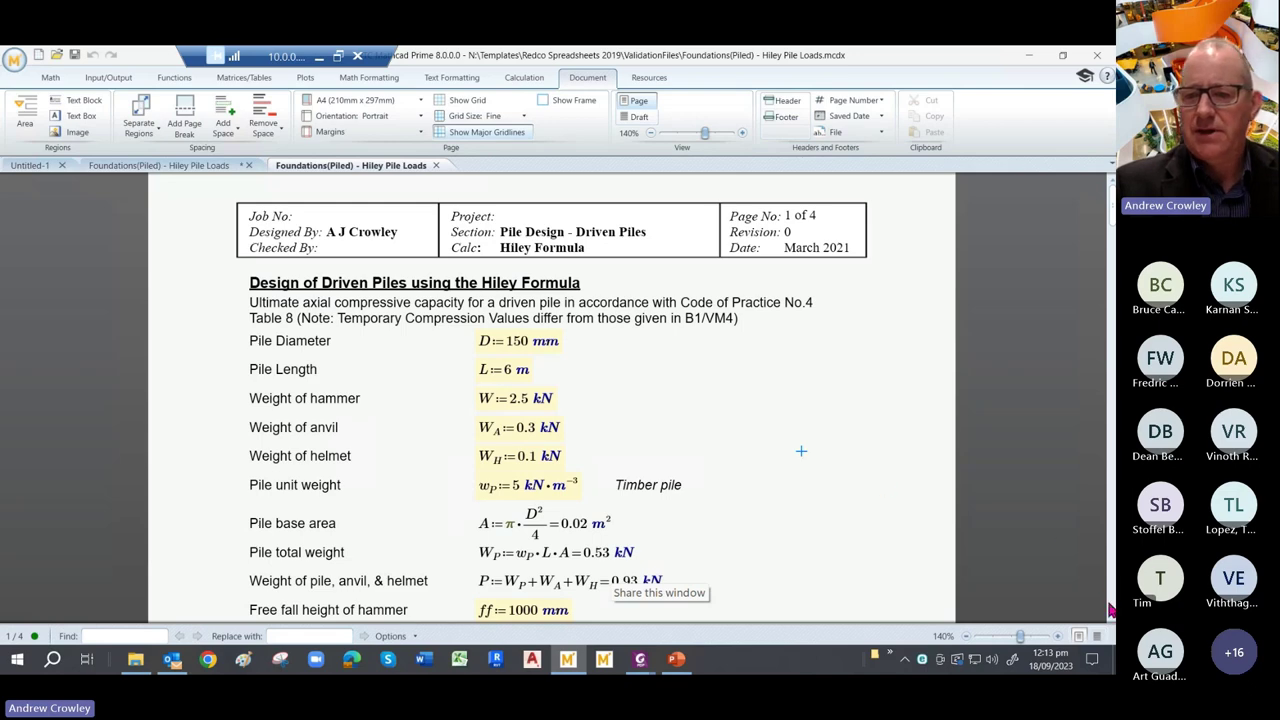
Scroll through the pile inputs to the 0.75 blow efficiency and 80 kN driving force for a 25 mm set.
{"action": "scroll", "coordinate": [1112, 620], "scroll_direction": "down", "scroll_amount": 3}
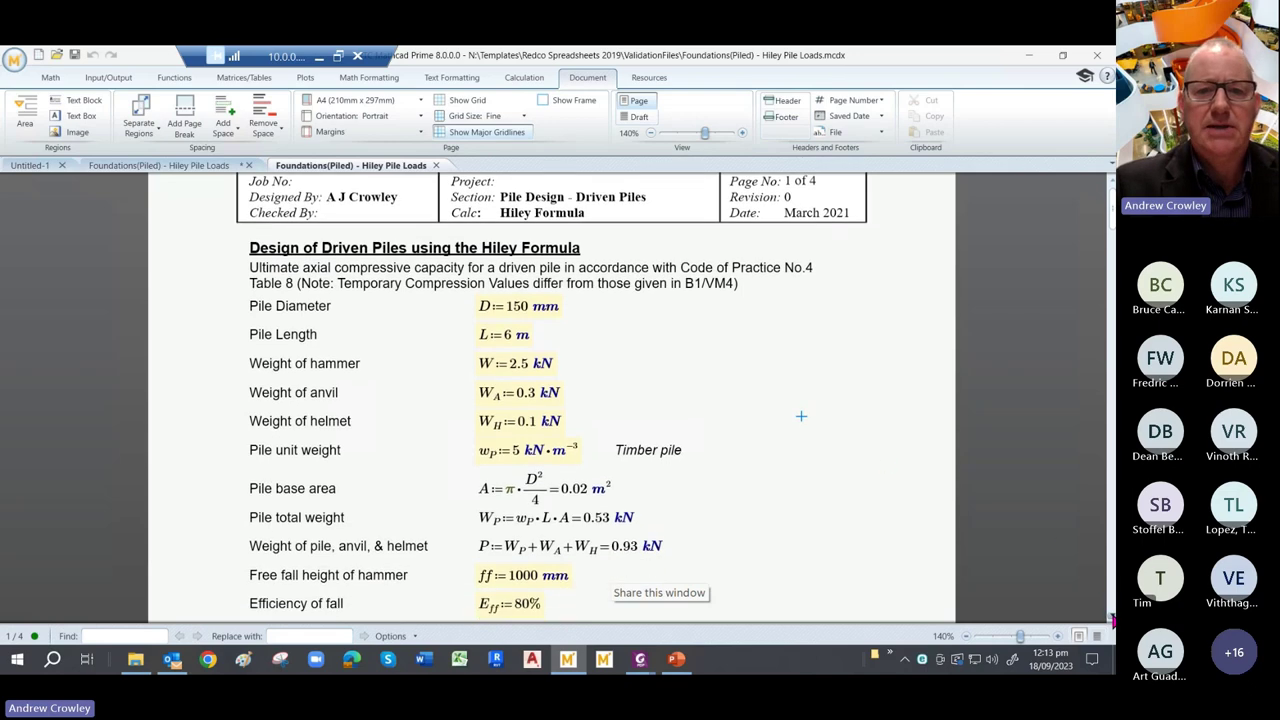
{"action": "scroll", "coordinate": [1112, 620], "scroll_direction": "down", "scroll_amount": 1}
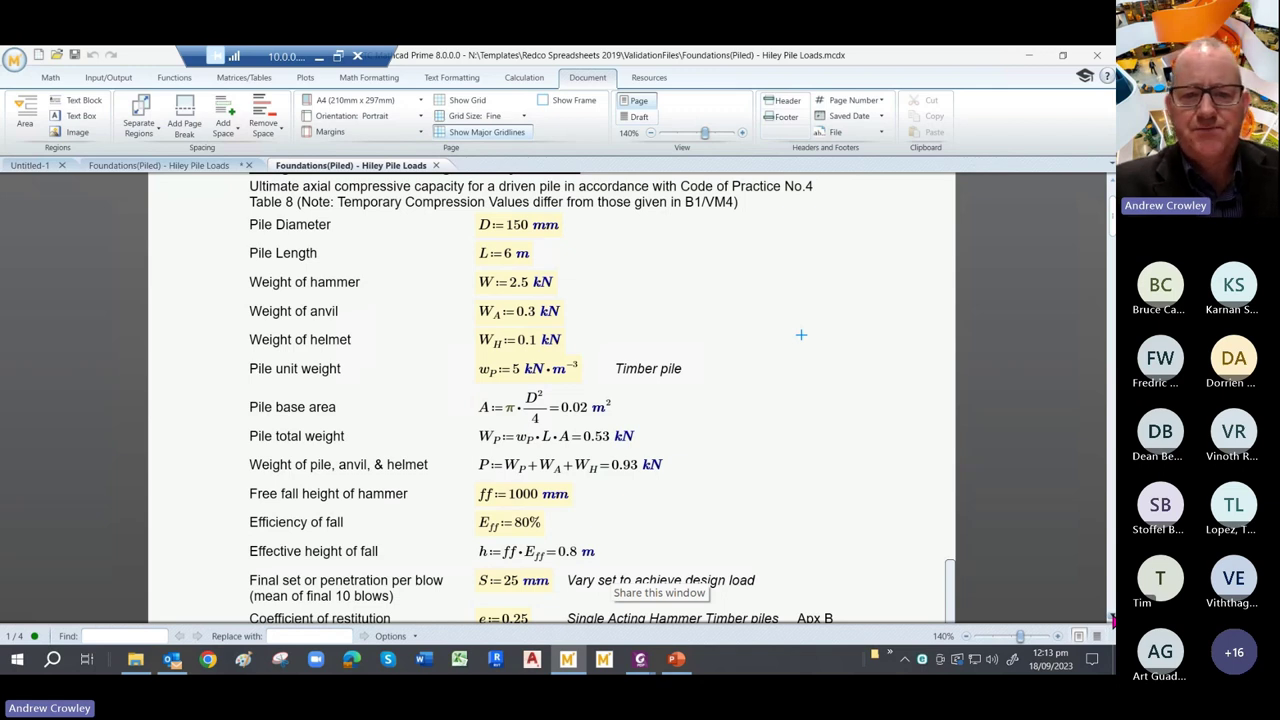
{"action": "scroll", "coordinate": [600, 400], "scroll_direction": "down", "scroll_amount": 3}
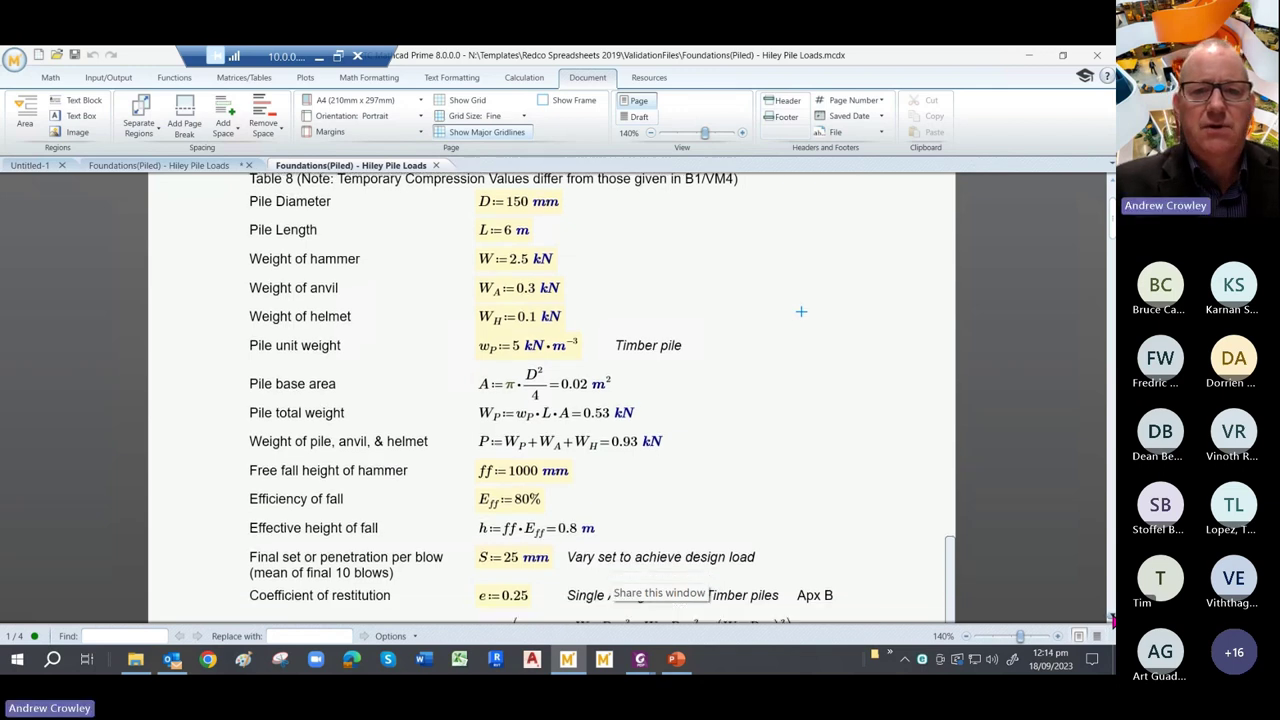
{"action": "scroll", "coordinate": [600, 400], "scroll_direction": "down", "scroll_amount": 2}
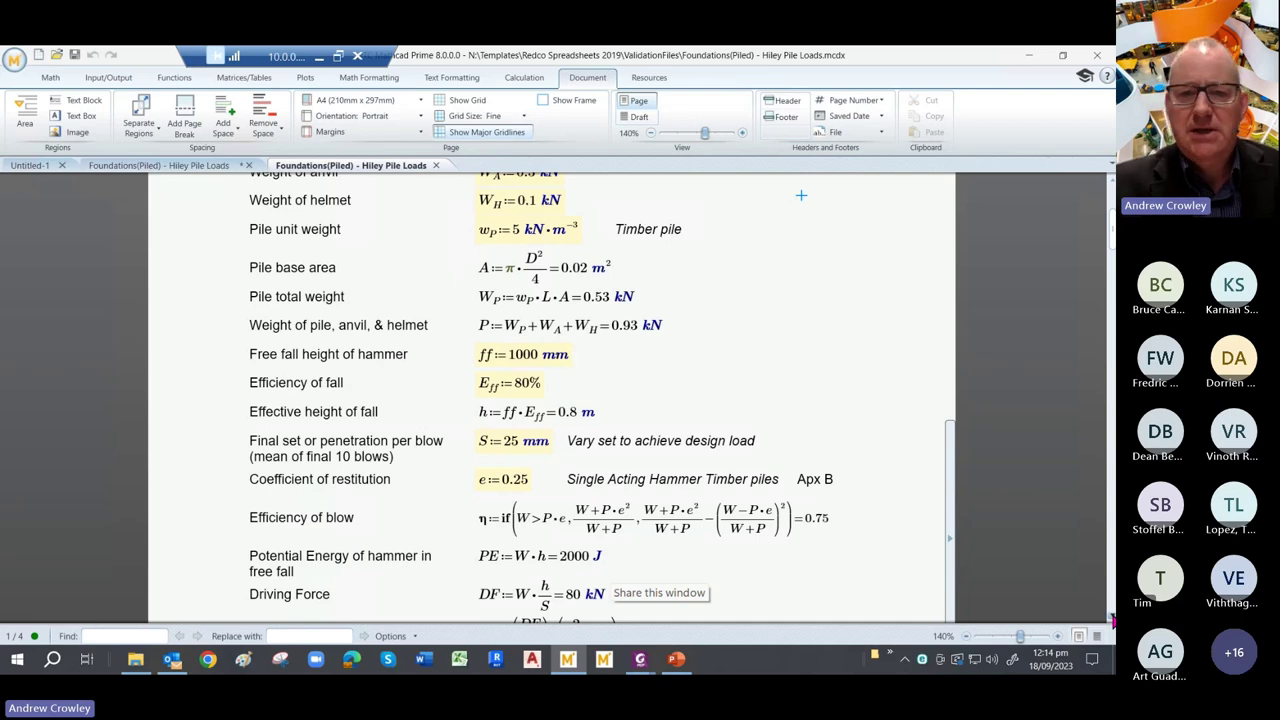
Scroll down to the 5.96 MPa 'Easy' driving stress and 5.88 mm total temporary compression.
{"action": "scroll", "coordinate": [800, 195], "scroll_direction": "down", "scroll_amount": 3}
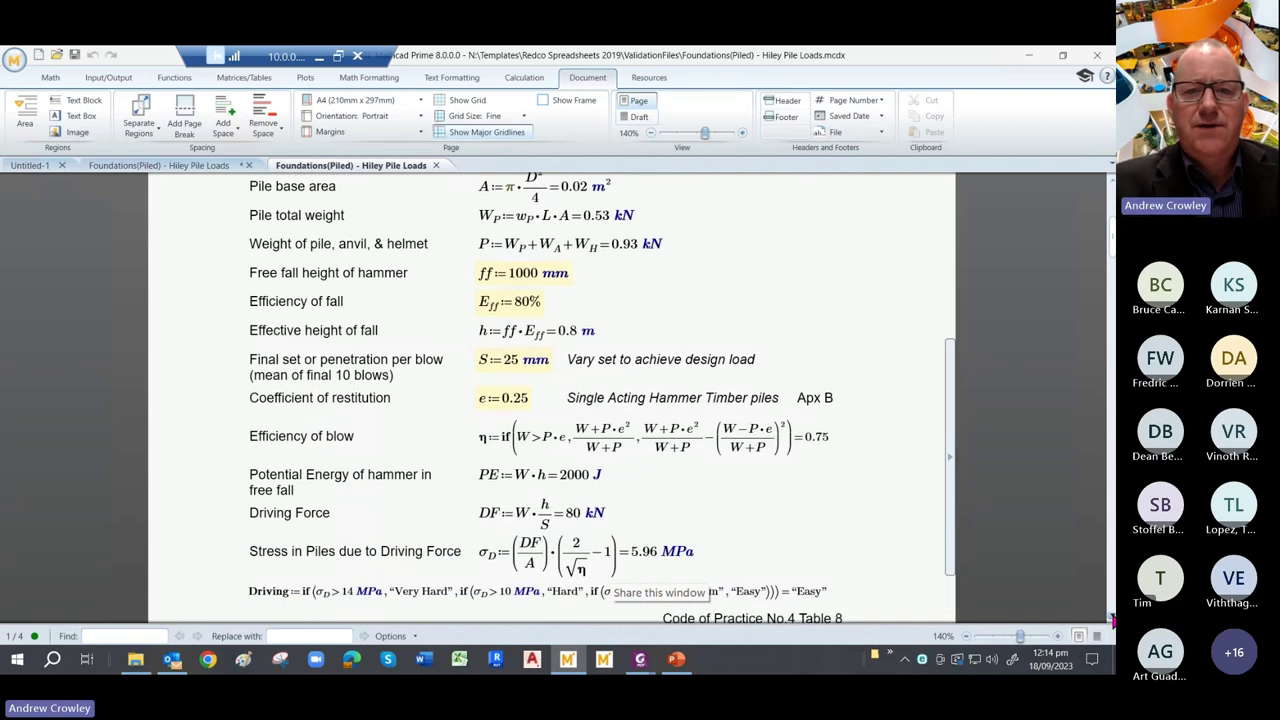
{"action": "scroll", "coordinate": [600, 400], "scroll_direction": "down", "scroll_amount": 3}
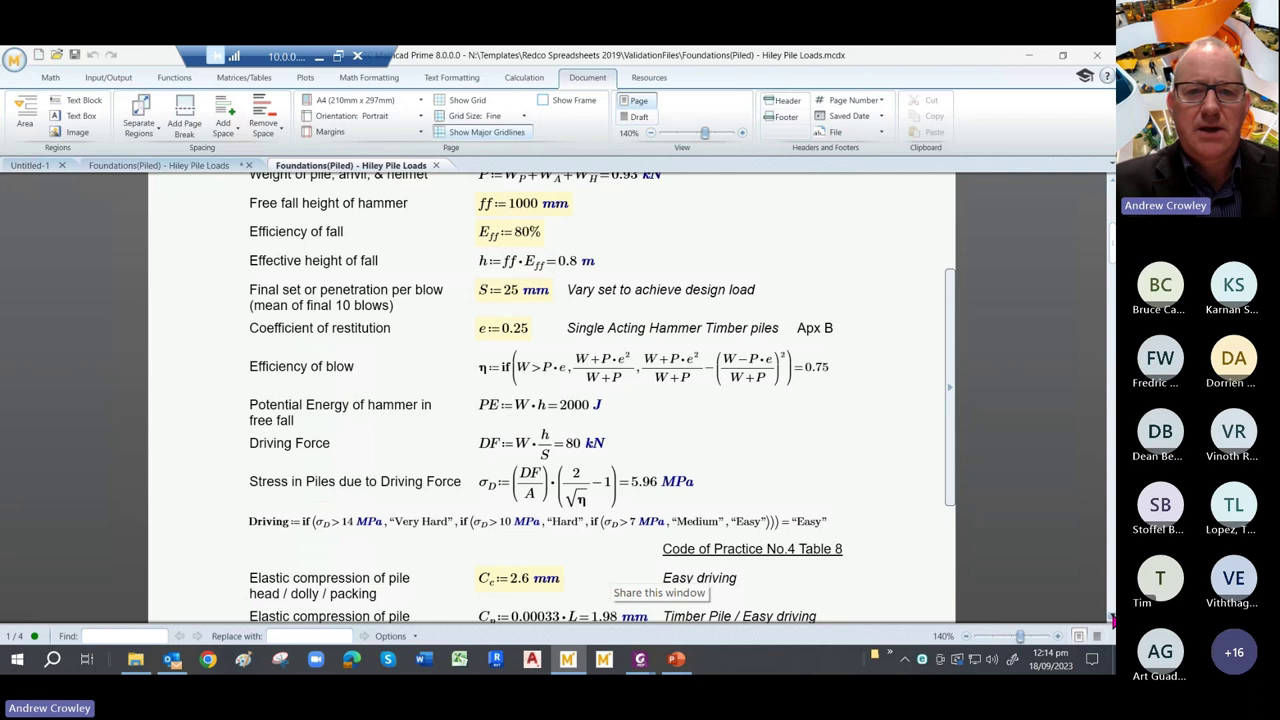
{"action": "scroll", "coordinate": [600, 400], "scroll_direction": "down", "scroll_amount": 3}
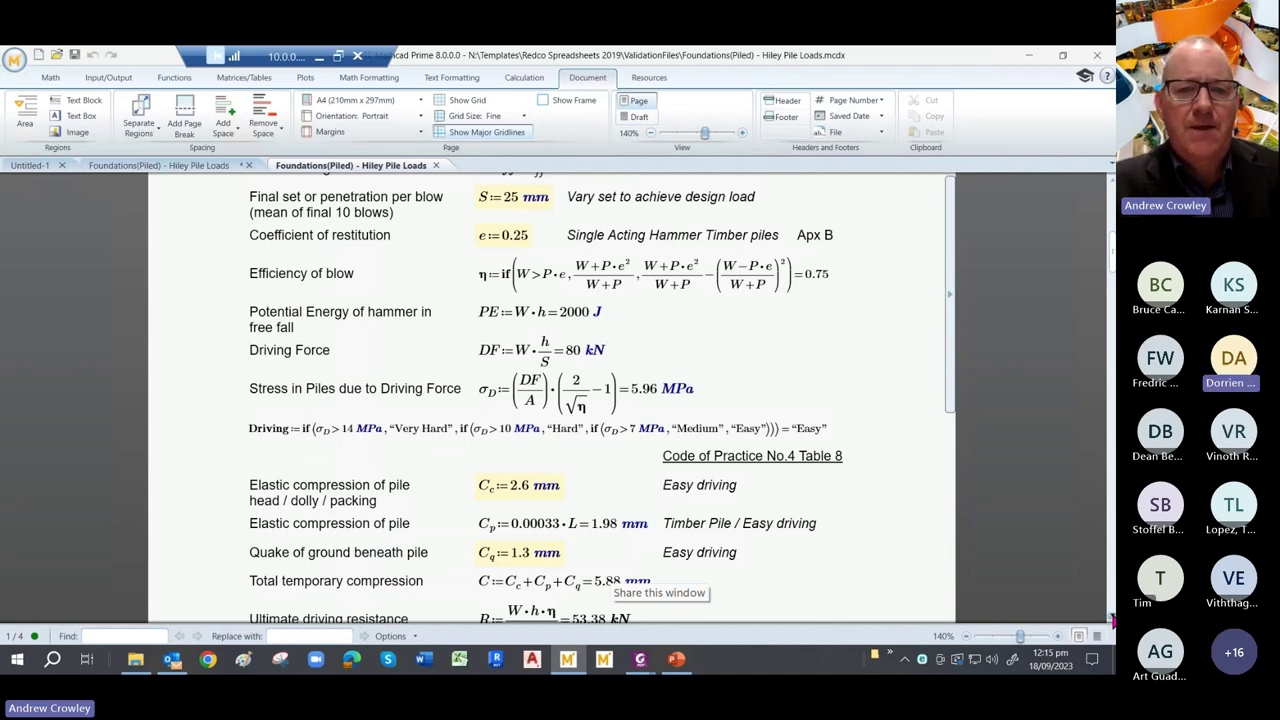
Scroll on to the 53.38 kN ultimate resistance and 26.69 kN design pile load (φ = 0.5).
{"action": "scroll", "coordinate": [550, 400], "scroll_direction": "down", "scroll_amount": 5}
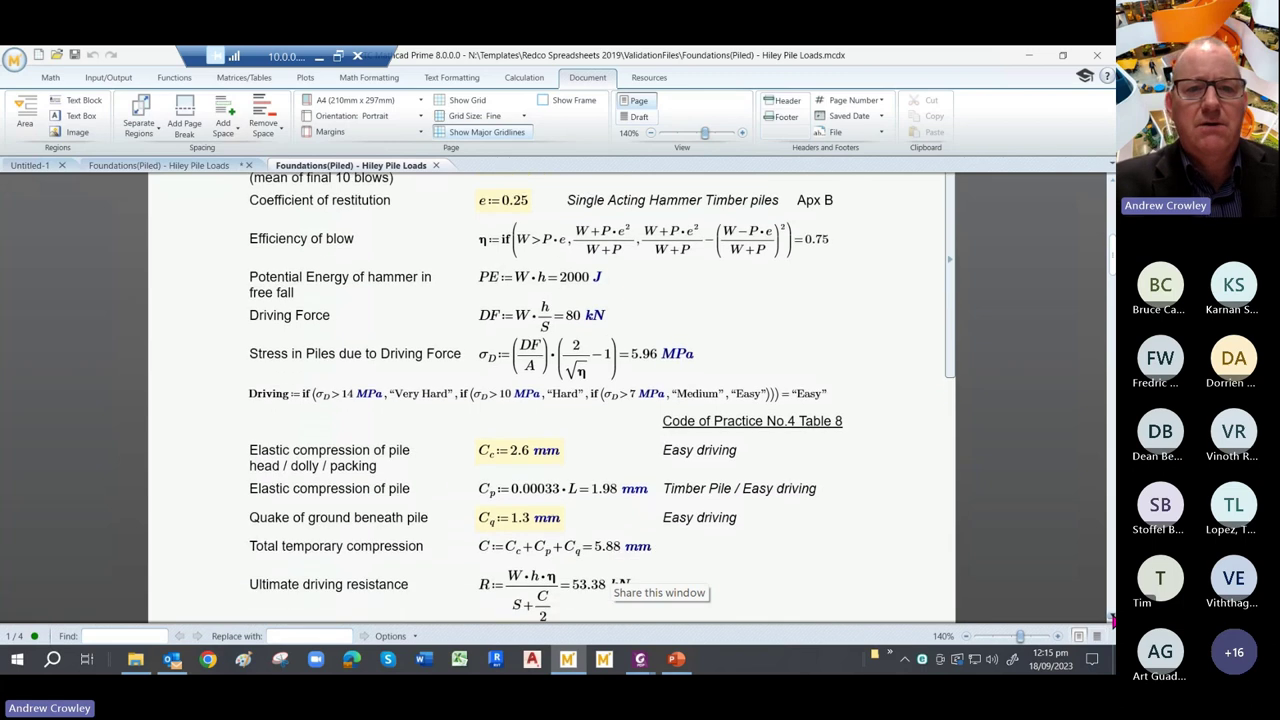
{"action": "scroll", "coordinate": [550, 400], "scroll_direction": "down", "scroll_amount": 1}
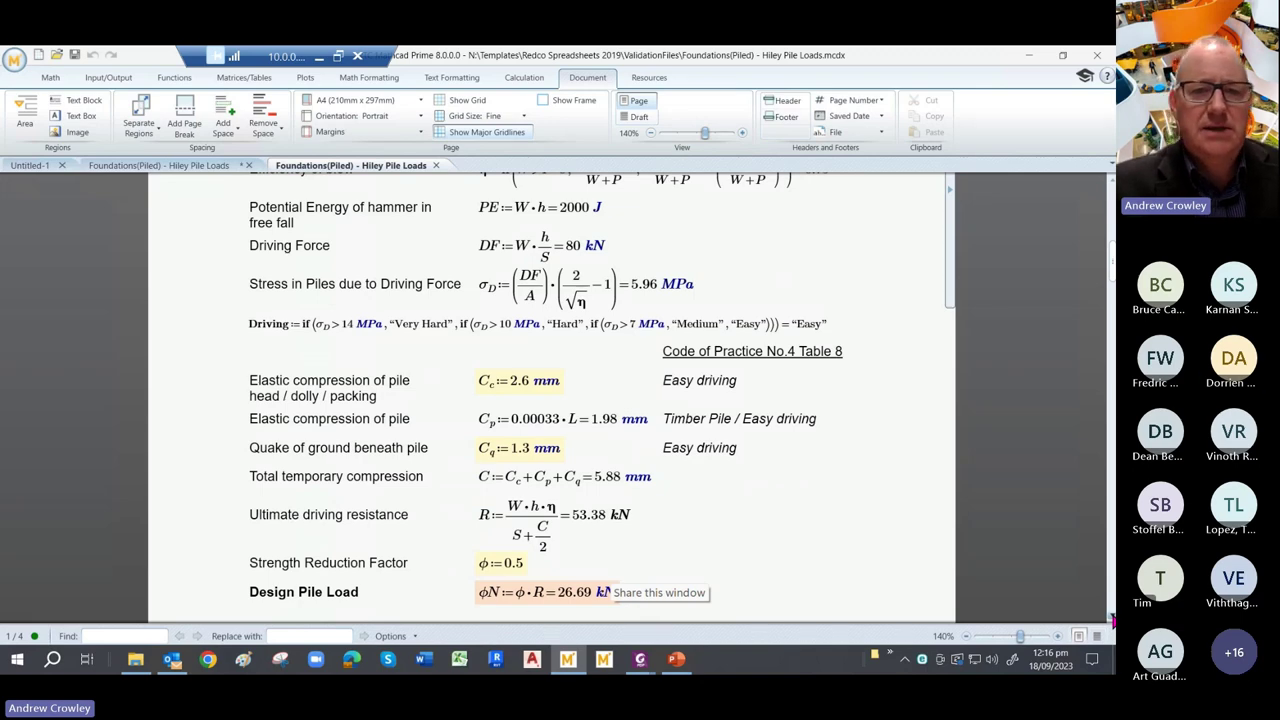
{"action": "scroll", "coordinate": [602, 388], "scroll_direction": "down", "scroll_amount": 2}
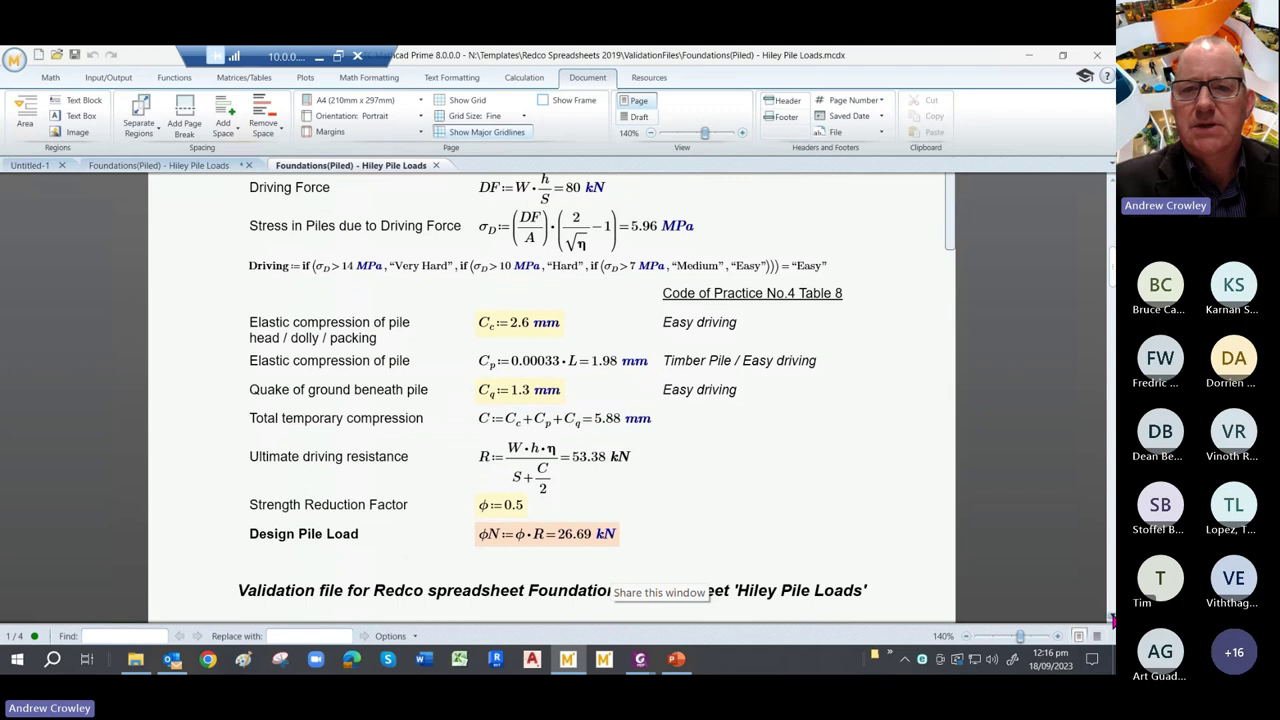
{"action": "scroll", "coordinate": [552, 398], "scroll_direction": "down", "scroll_amount": 3}
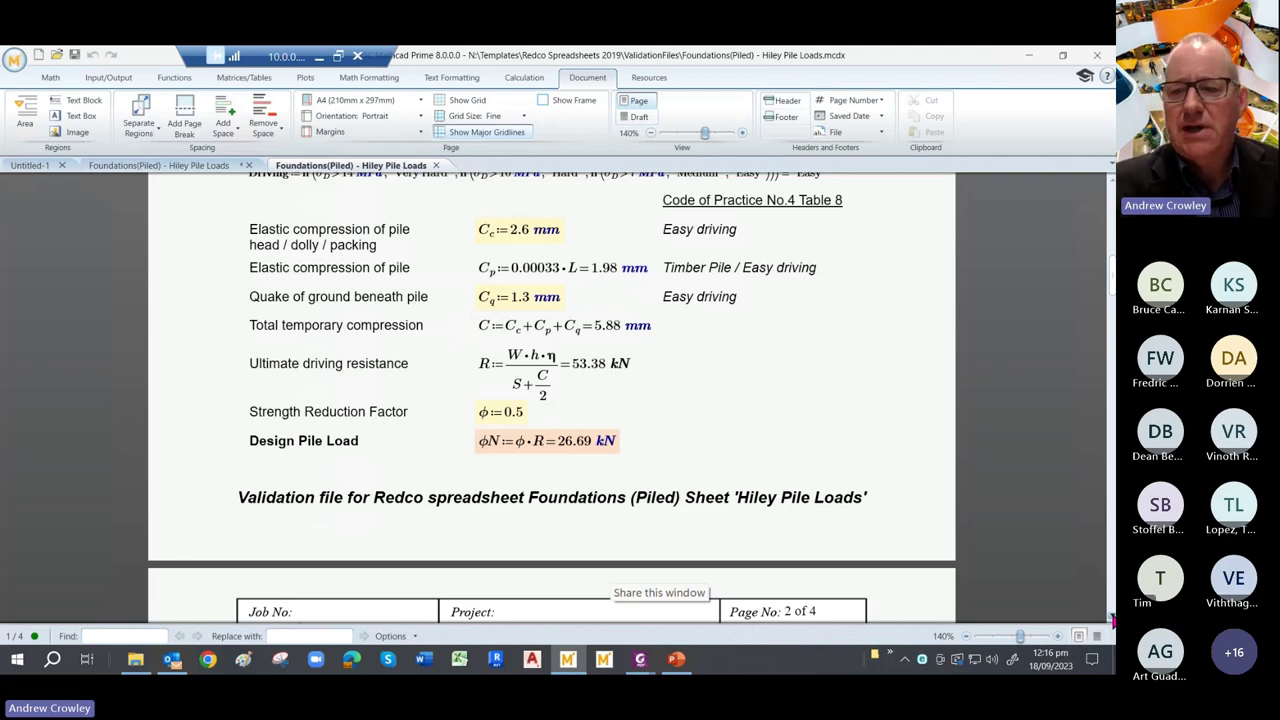
Scroll through the capacity table, 93.9 kN at 5 mm to 14.1 kN at 50 mm, to the plot's top.
{"action": "scroll", "coordinate": [552, 398], "scroll_direction": "down", "scroll_amount": 1}
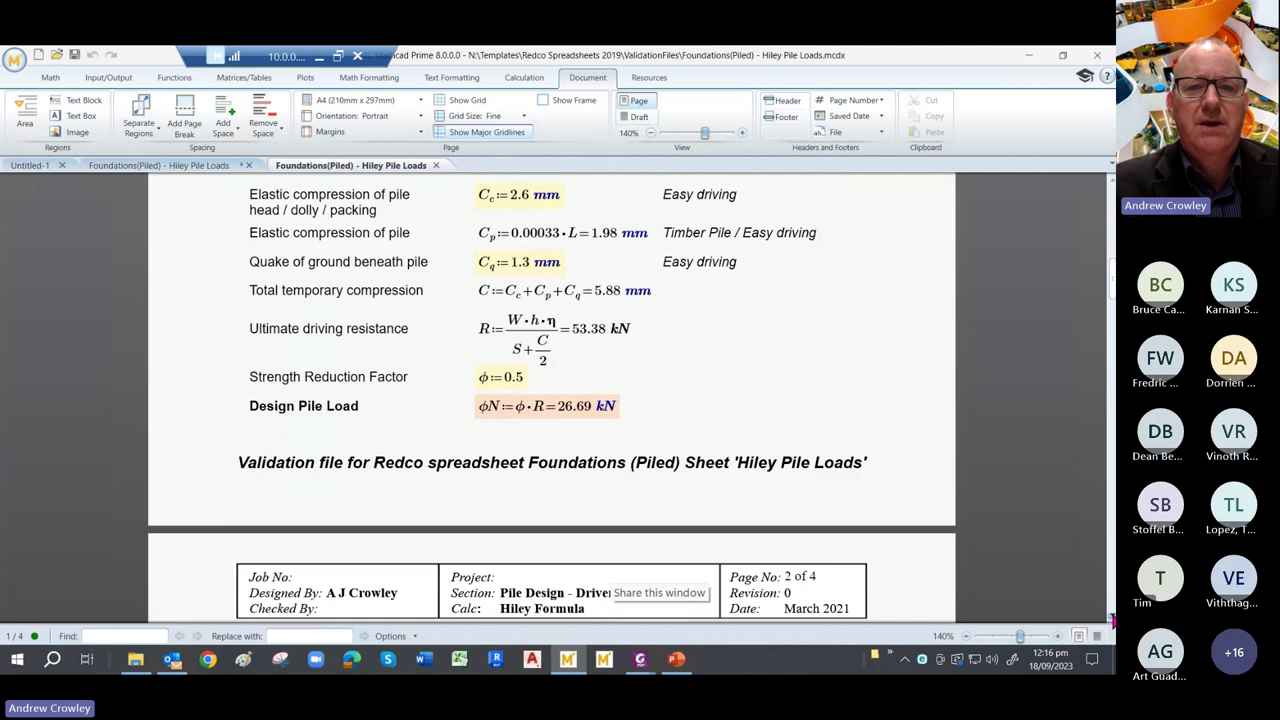
{"action": "scroll", "coordinate": [552, 398], "scroll_direction": "down", "scroll_amount": 1}
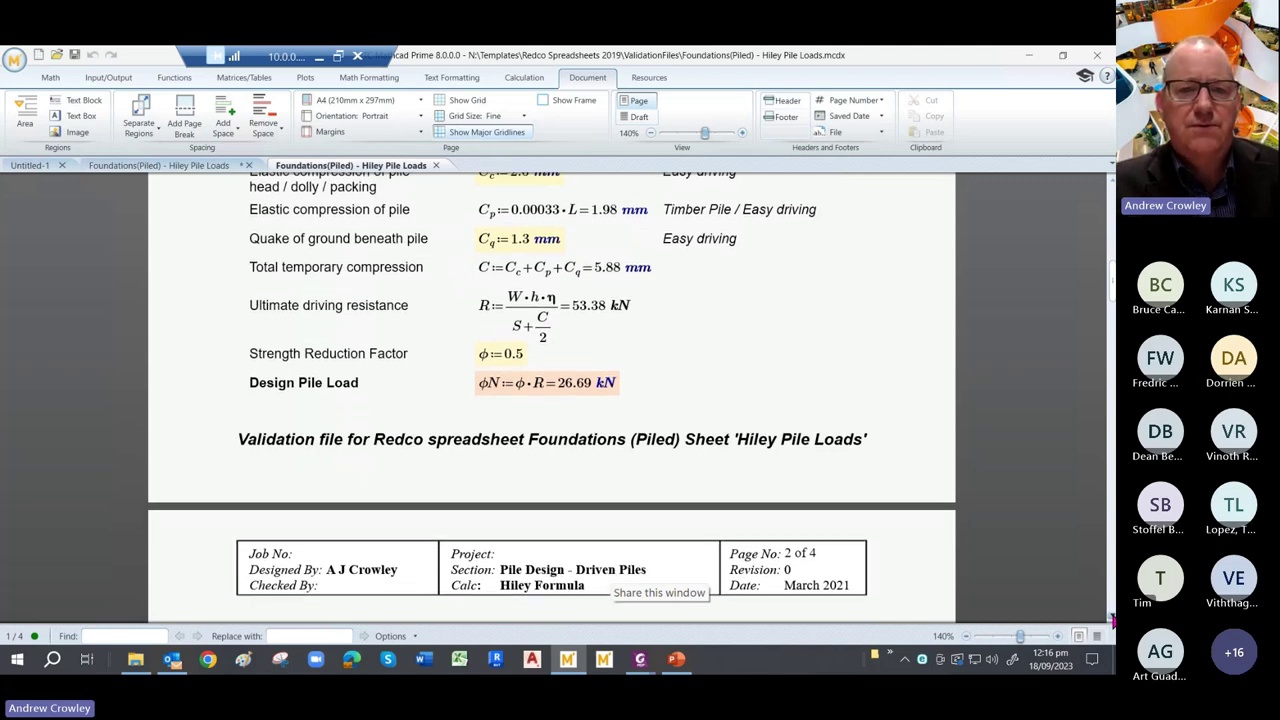
{"action": "scroll", "coordinate": [552, 398], "scroll_direction": "down", "scroll_amount": 2}
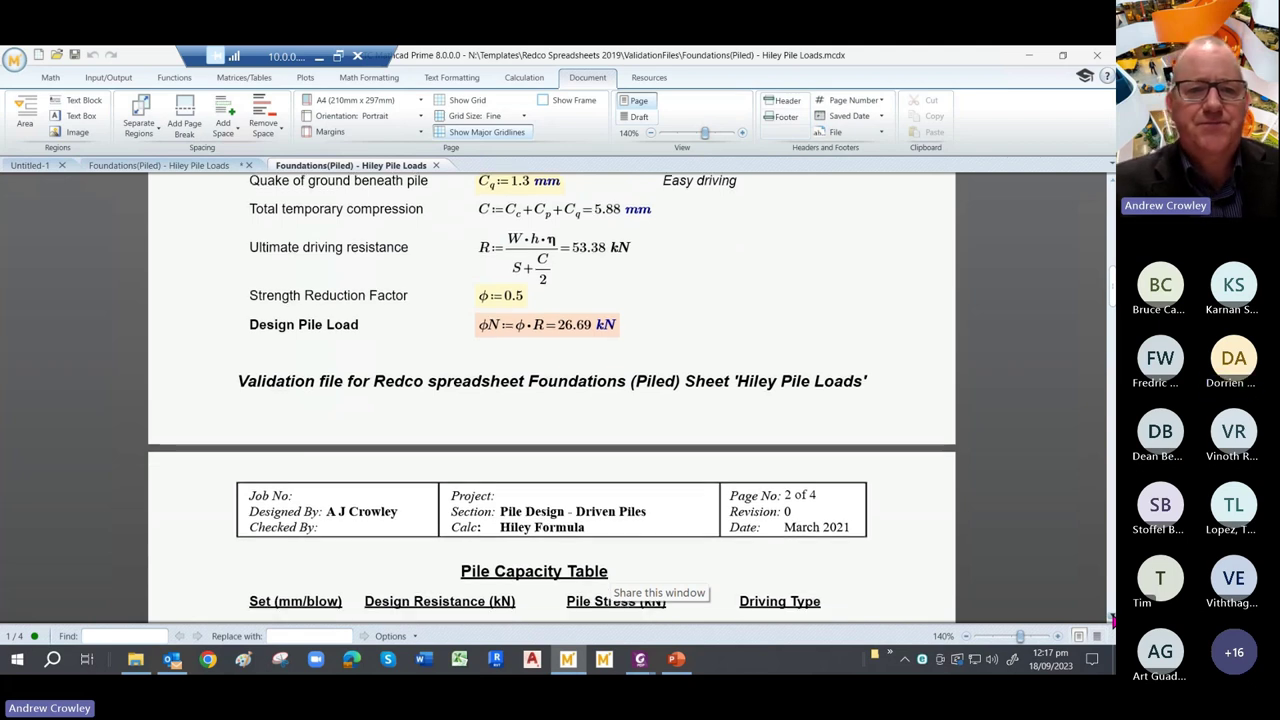
{"action": "scroll", "coordinate": [550, 400], "scroll_direction": "down", "scroll_amount": 2}
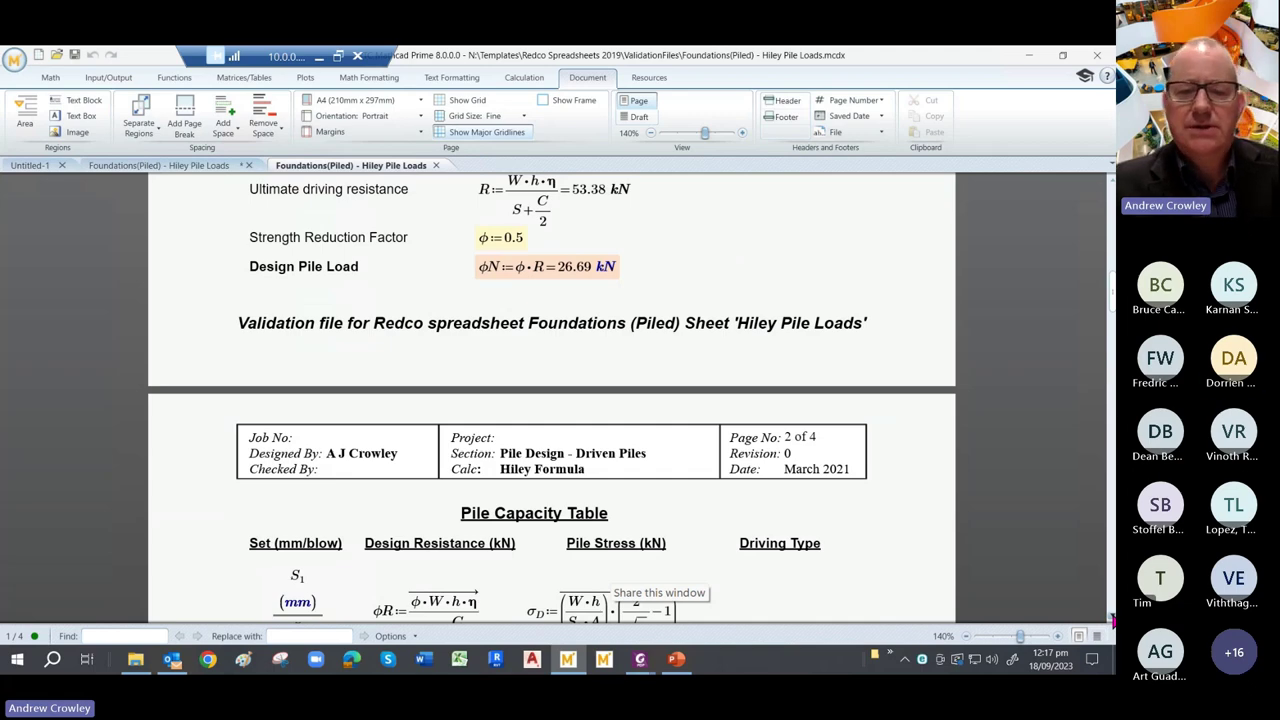
{"action": "scroll", "coordinate": [552, 398], "scroll_direction": "down", "scroll_amount": 1}
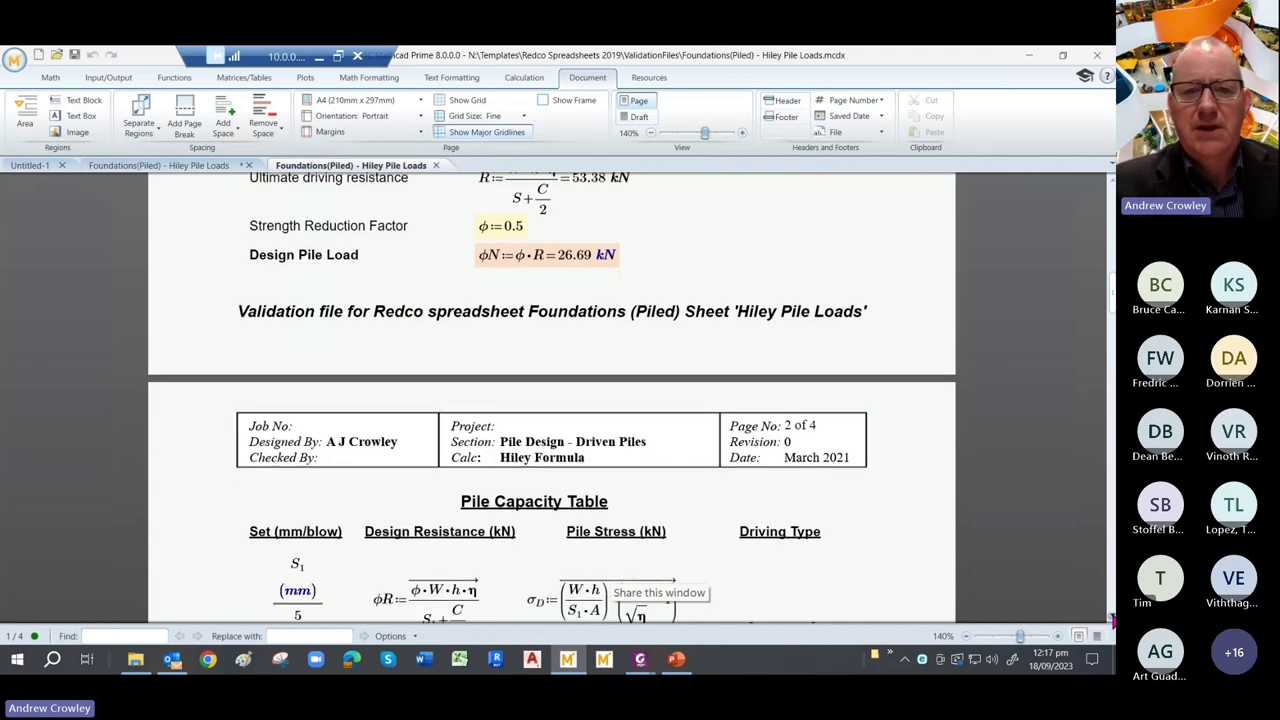
{"action": "scroll", "coordinate": [552, 398], "scroll_direction": "down", "scroll_amount": 3}
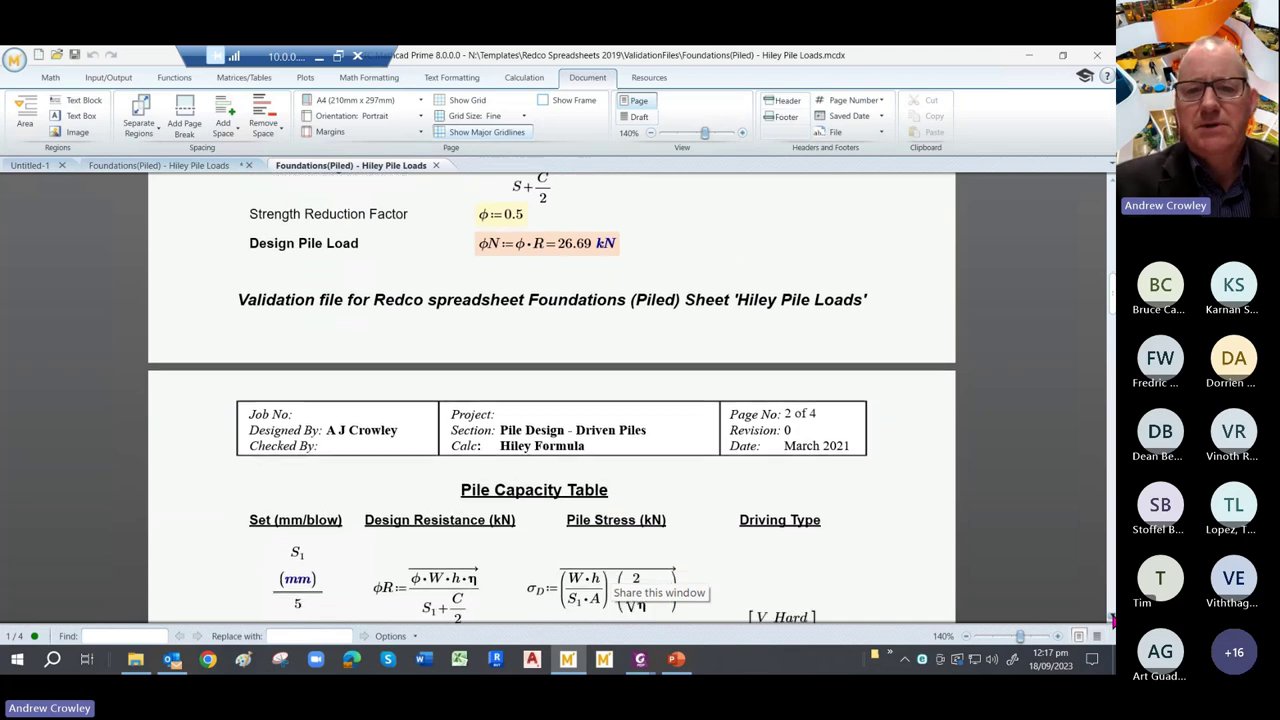
{"action": "scroll", "coordinate": [552, 398], "scroll_direction": "down", "scroll_amount": 5}
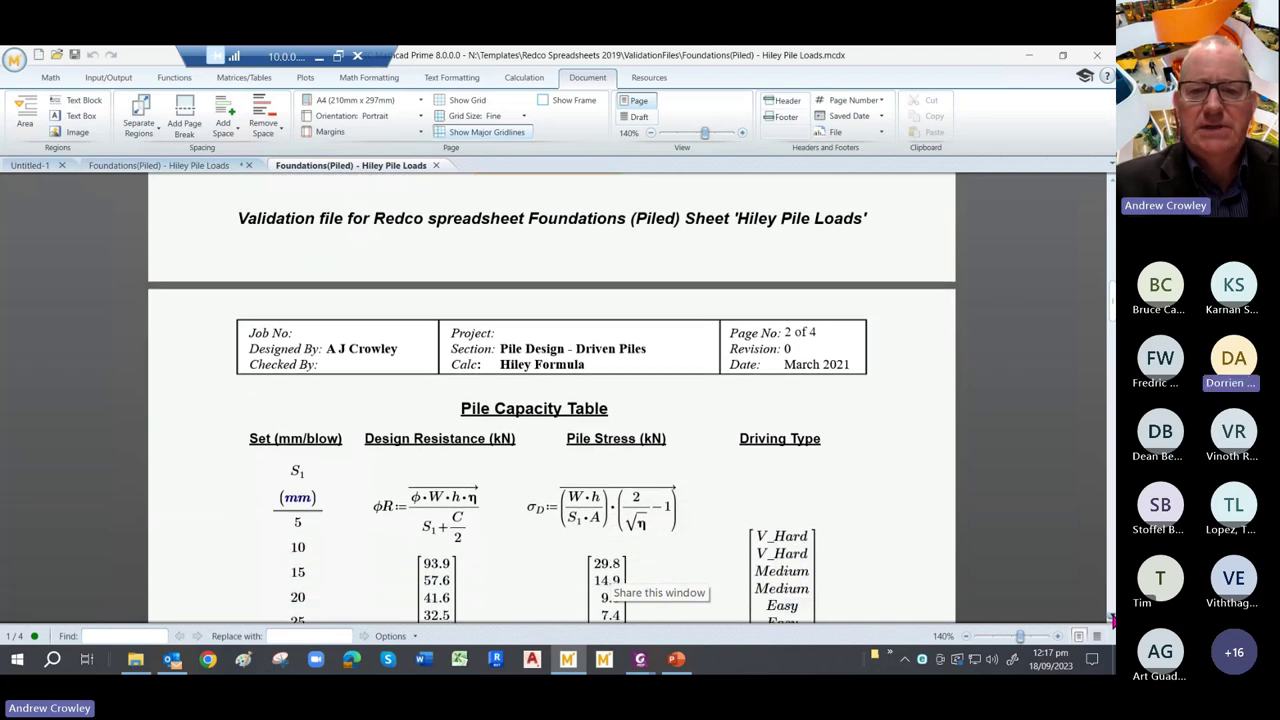
{"action": "scroll", "coordinate": [552, 398], "scroll_direction": "down", "scroll_amount": 5}
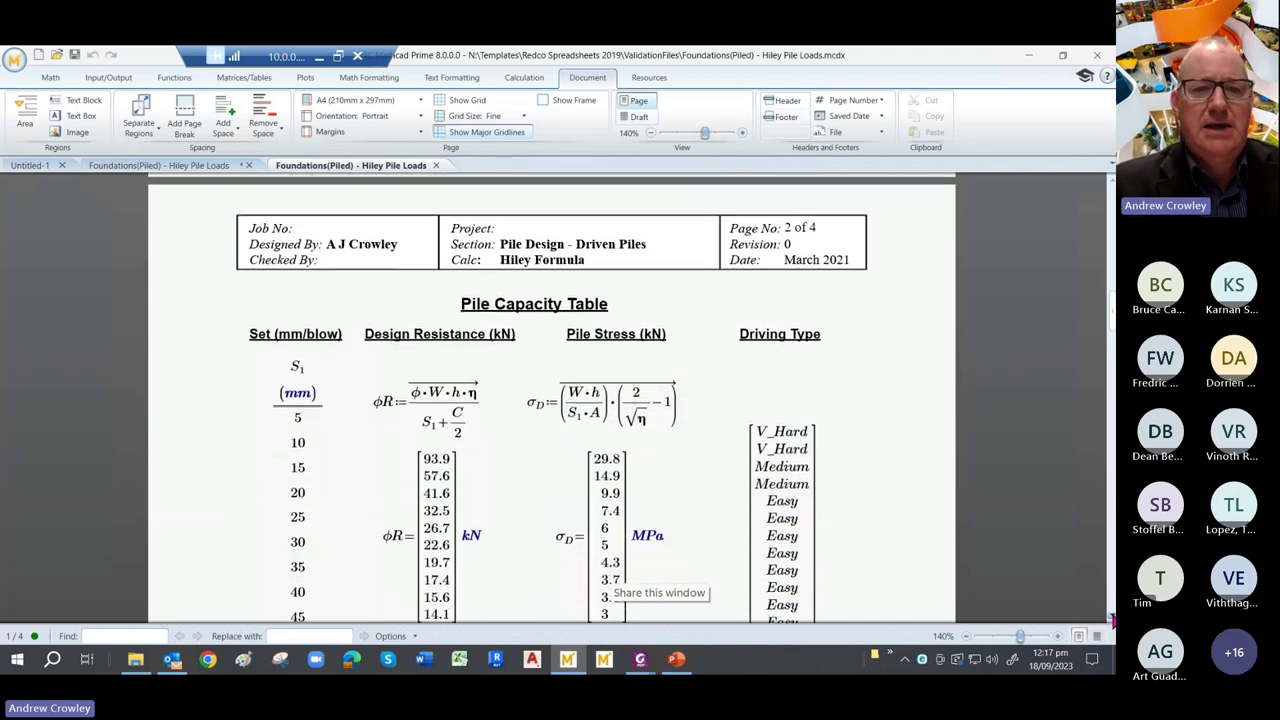
{"action": "scroll", "coordinate": [552, 398], "scroll_direction": "down", "scroll_amount": 2}
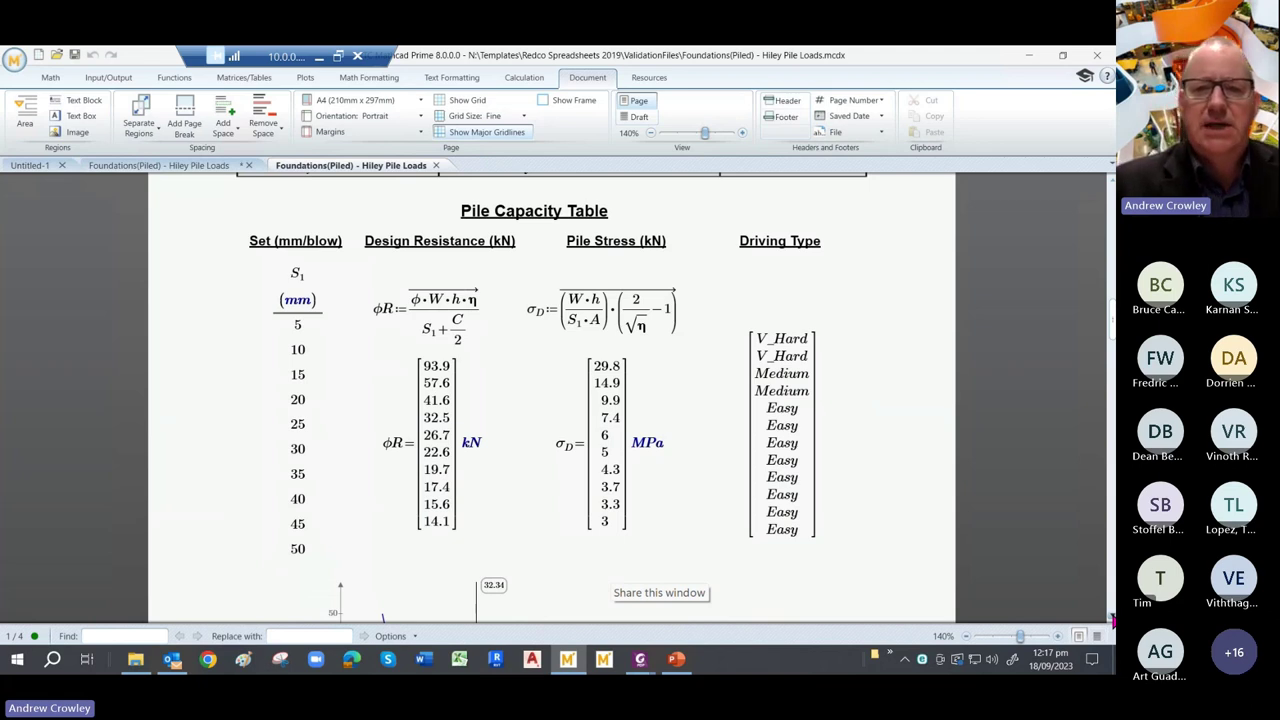
{"action": "scroll", "coordinate": [551, 398], "scroll_direction": "down", "scroll_amount": 3}
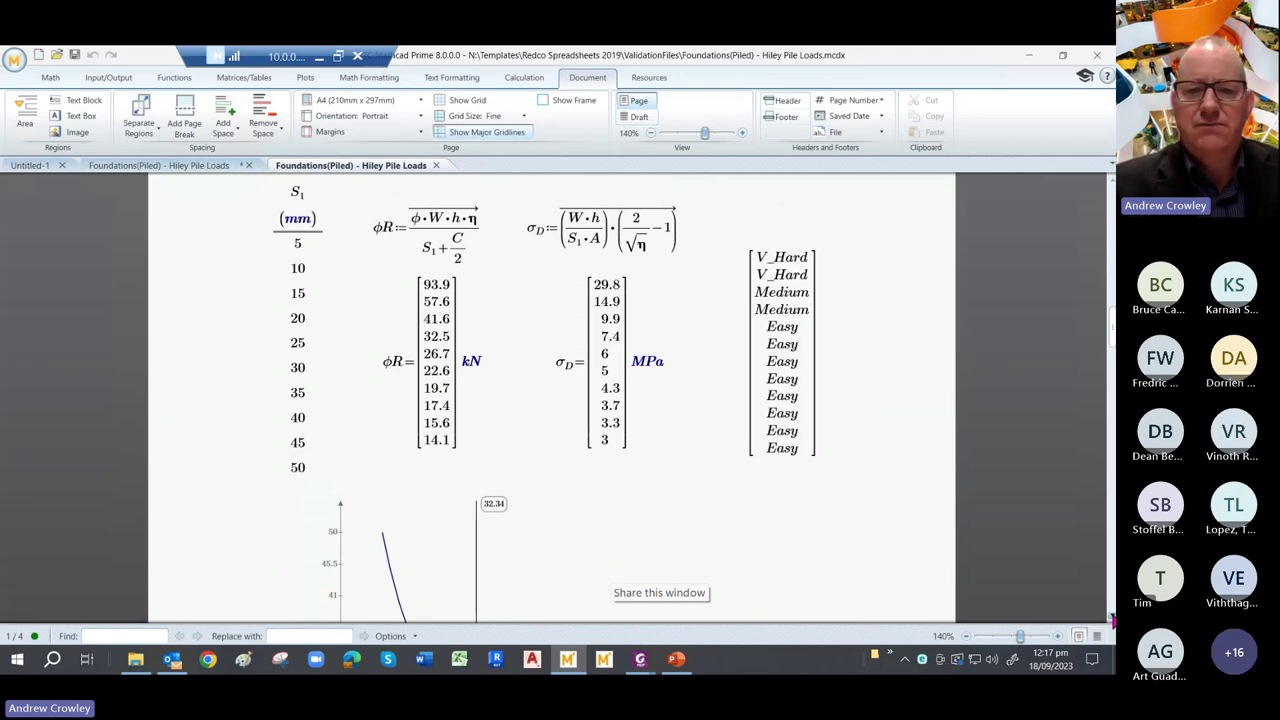
{"action": "scroll", "coordinate": [1112, 620], "scroll_direction": "down", "scroll_amount": 3}
{"action": "scroll", "coordinate": [1112, 620], "scroll_direction": "down", "scroll_amount": 4}
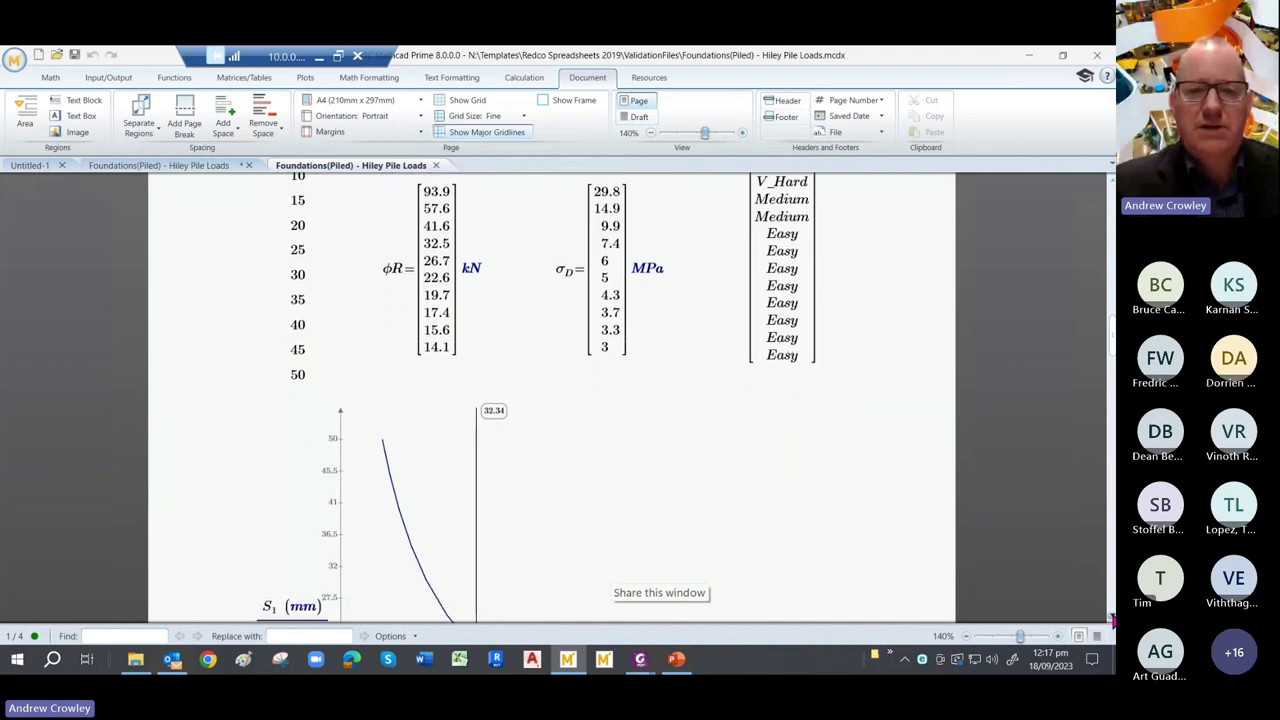
Bring the full S1 vs φR plot into view with its 20 mm and 32.34 kN markers.
{"action": "scroll", "coordinate": [1112, 620], "scroll_direction": "down", "scroll_amount": 5}
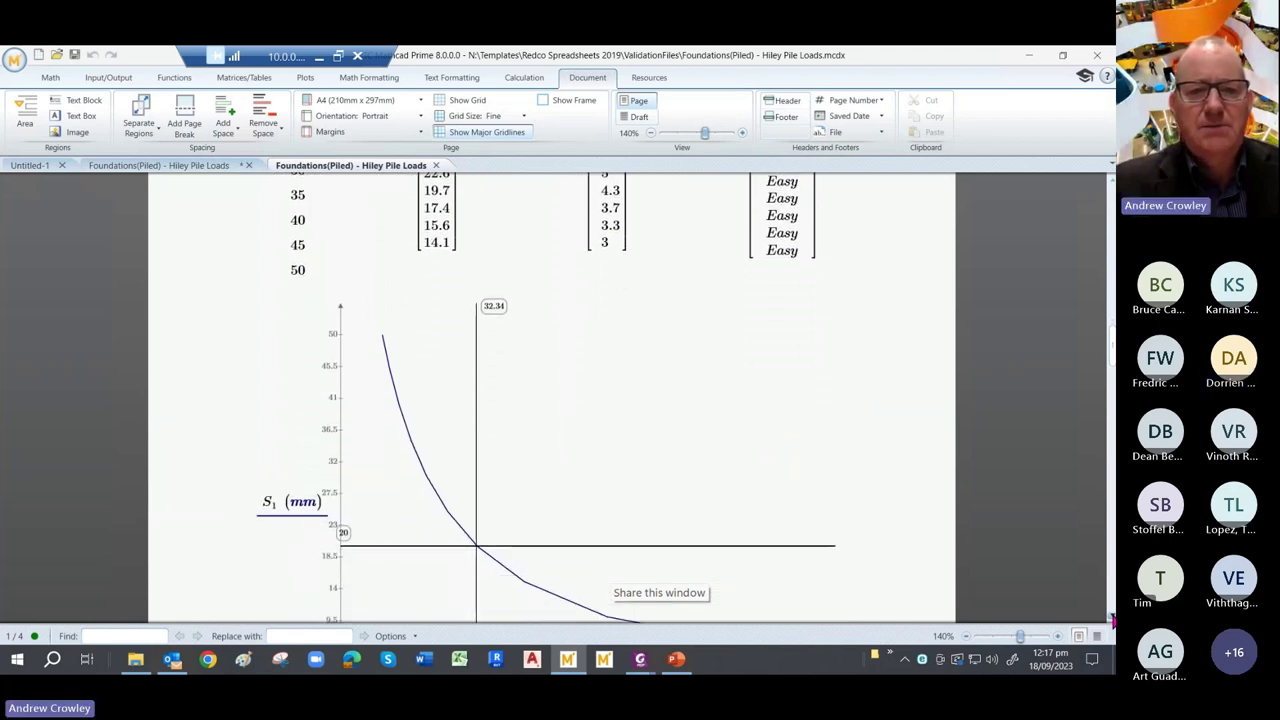
{"action": "scroll", "coordinate": [1112, 620], "scroll_direction": "down", "scroll_amount": 1}
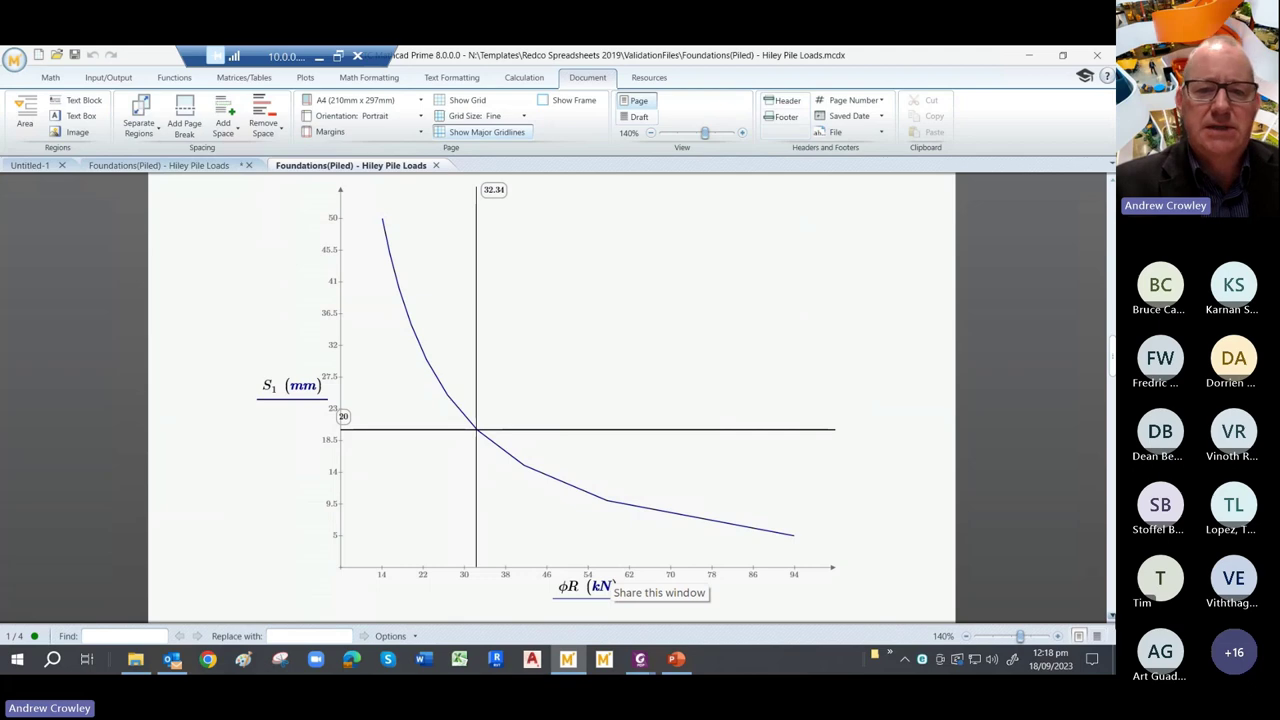
Scroll to page 4 showing reference Table 8 temporary compressions and the Efficiency of Blow notes.
{"action": "scroll", "coordinate": [550, 400], "scroll_direction": "down", "scroll_amount": 3}
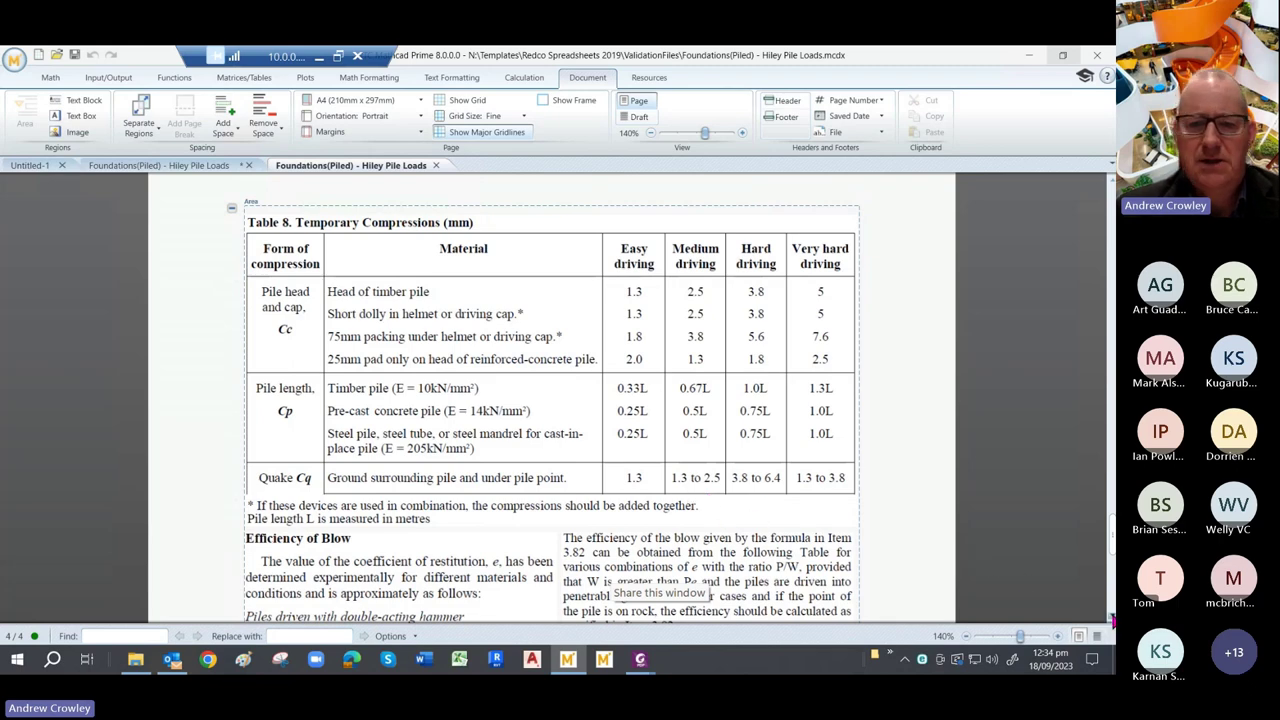
{"action": "scroll", "coordinate": [1112, 620], "scroll_direction": "down", "scroll_amount": 3}
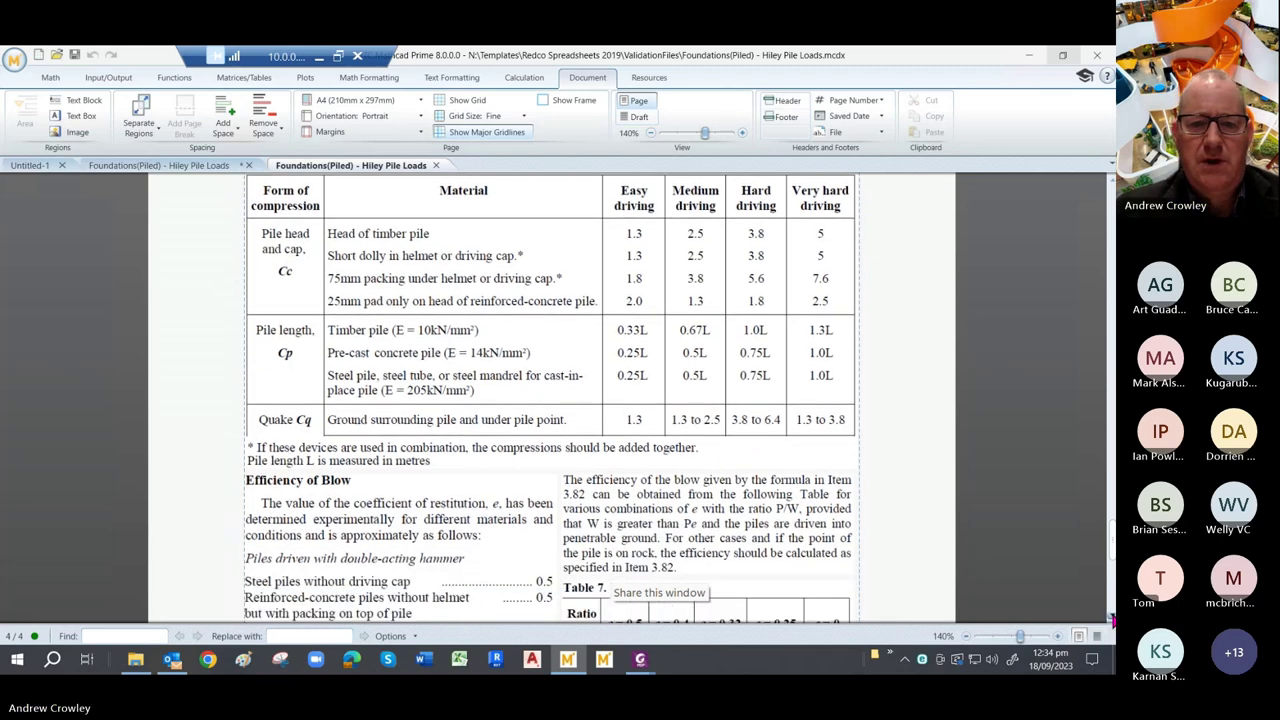
Switch to the refusal-case (0 mm set) Hiley worksheet and scroll down to its 46 kN design pile load.
{"action": "key", "text": "ctrl+Tab"}
{"action": "scroll", "coordinate": [1112, 620], "scroll_direction": "down", "scroll_amount": 1}
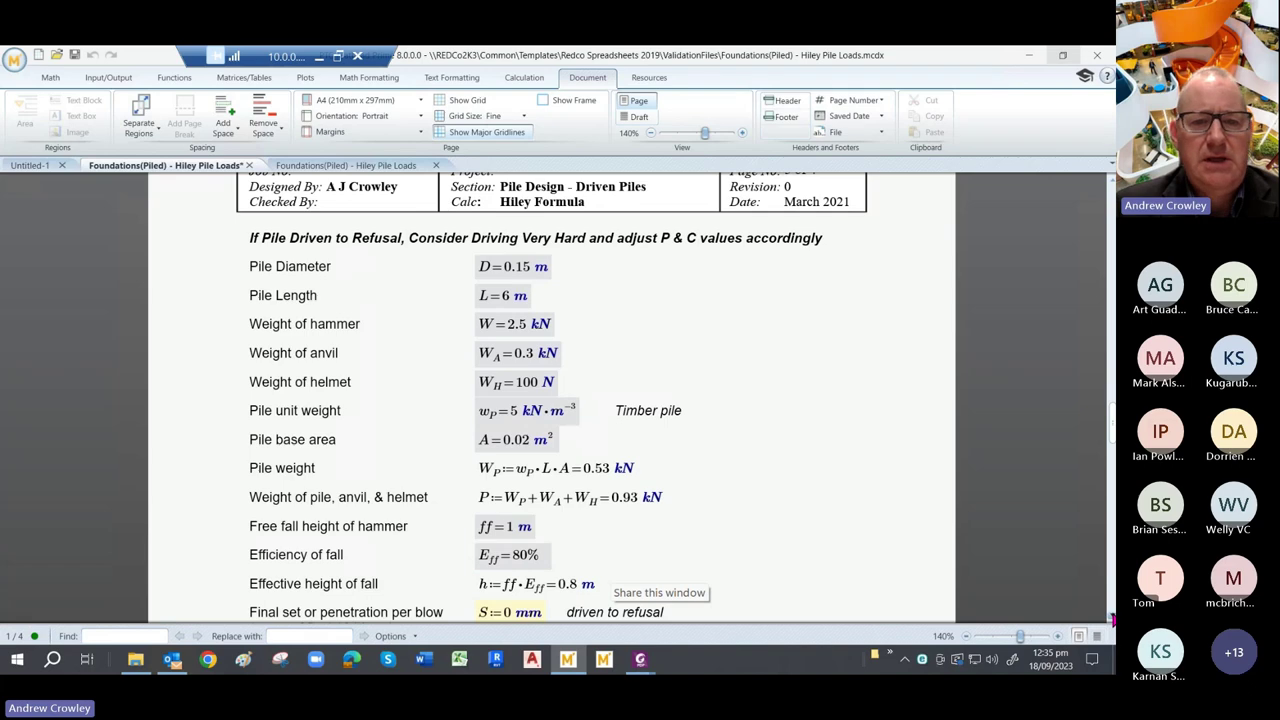
{"action": "scroll", "coordinate": [552, 396], "scroll_direction": "down", "scroll_amount": 3}
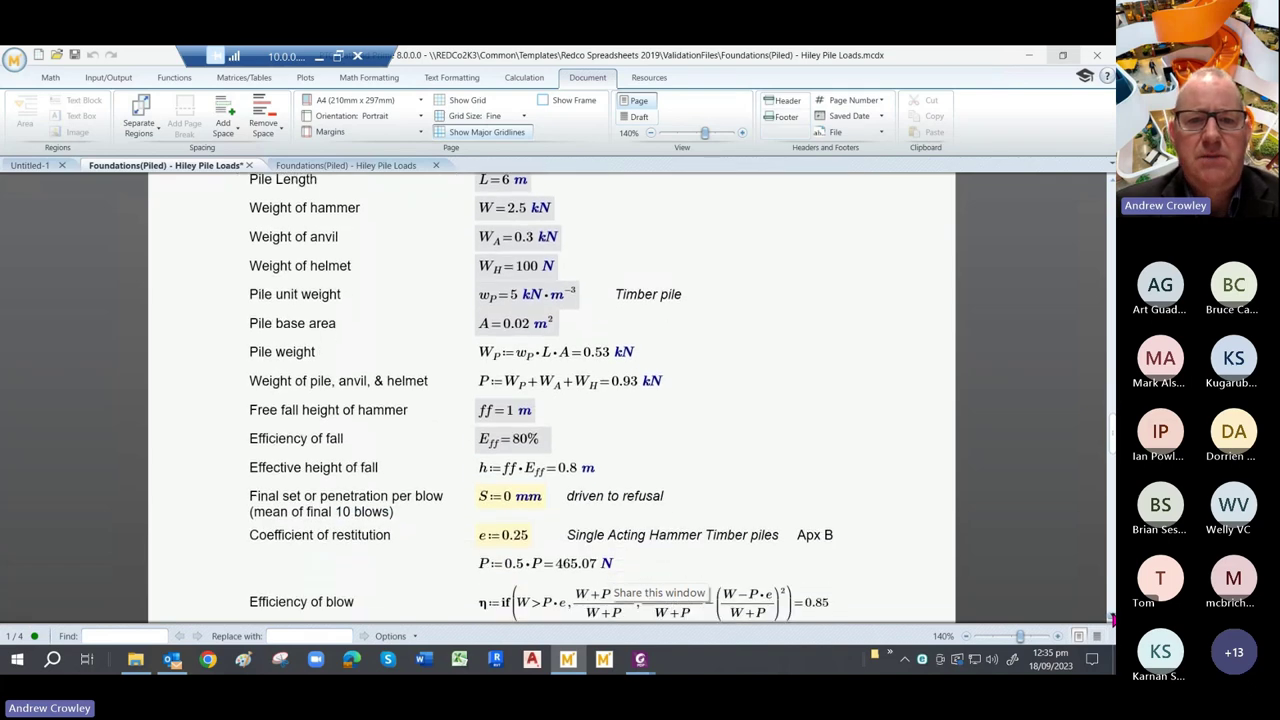
{"action": "scroll", "coordinate": [552, 396], "scroll_direction": "down", "scroll_amount": 2}
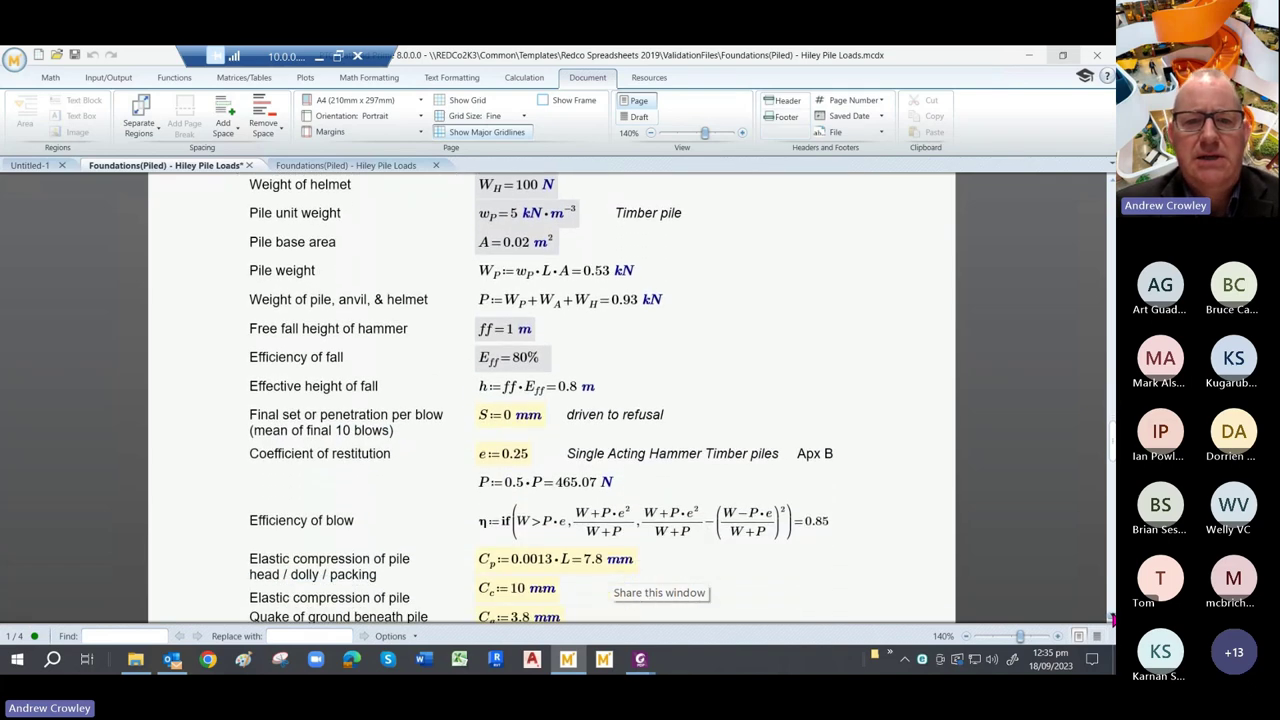
{"action": "scroll", "coordinate": [552, 396], "scroll_direction": "down", "scroll_amount": 3}
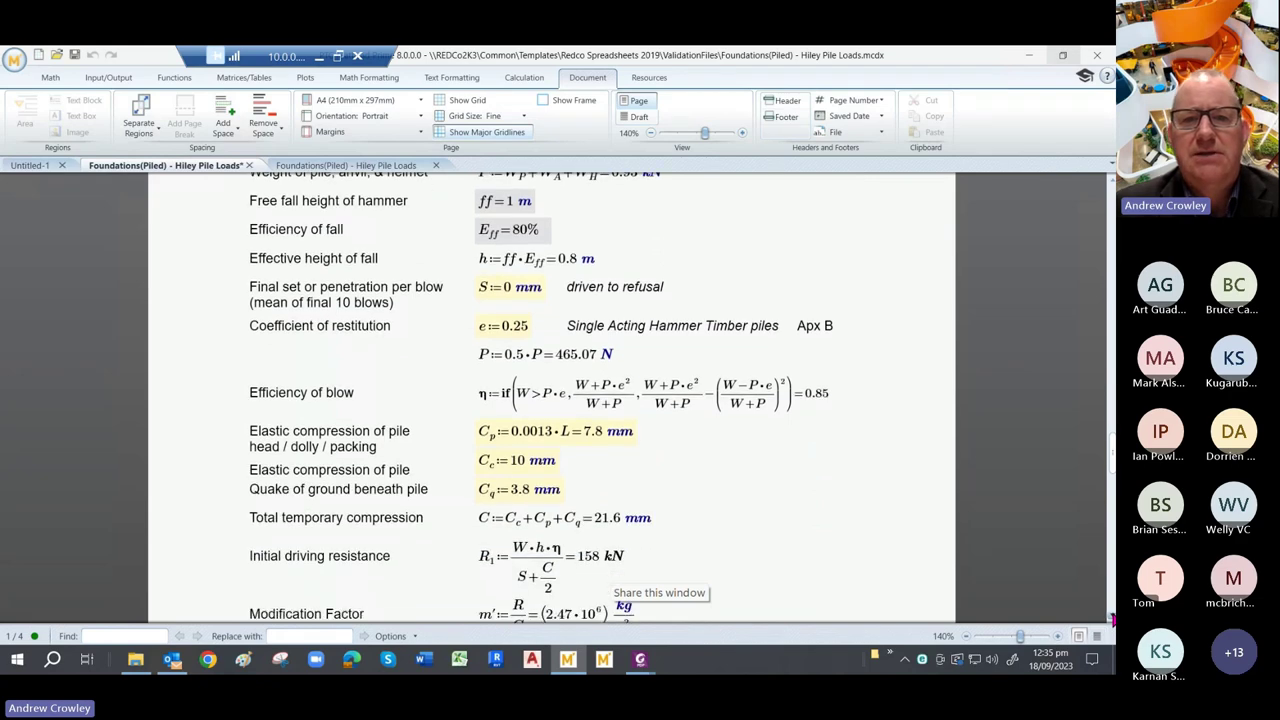
{"action": "scroll", "coordinate": [552, 396], "scroll_direction": "down", "scroll_amount": 2}
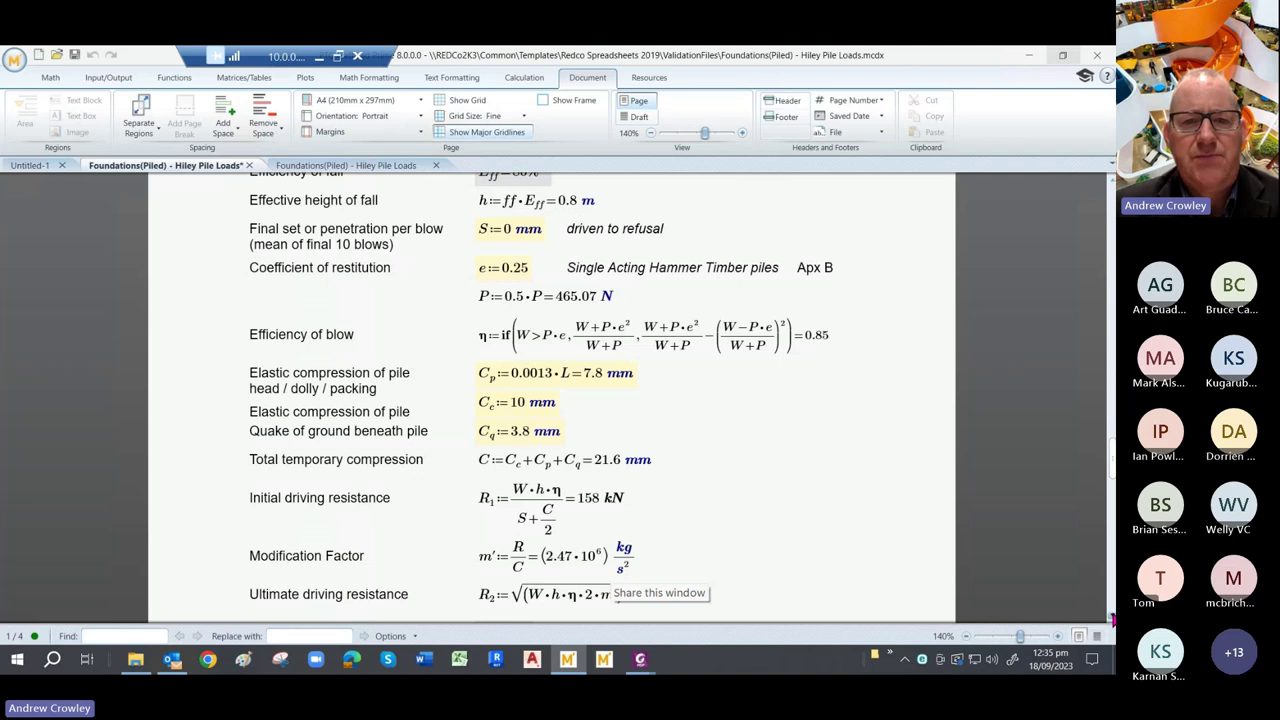
{"action": "scroll", "coordinate": [1111, 620], "scroll_direction": "down", "scroll_amount": 3}
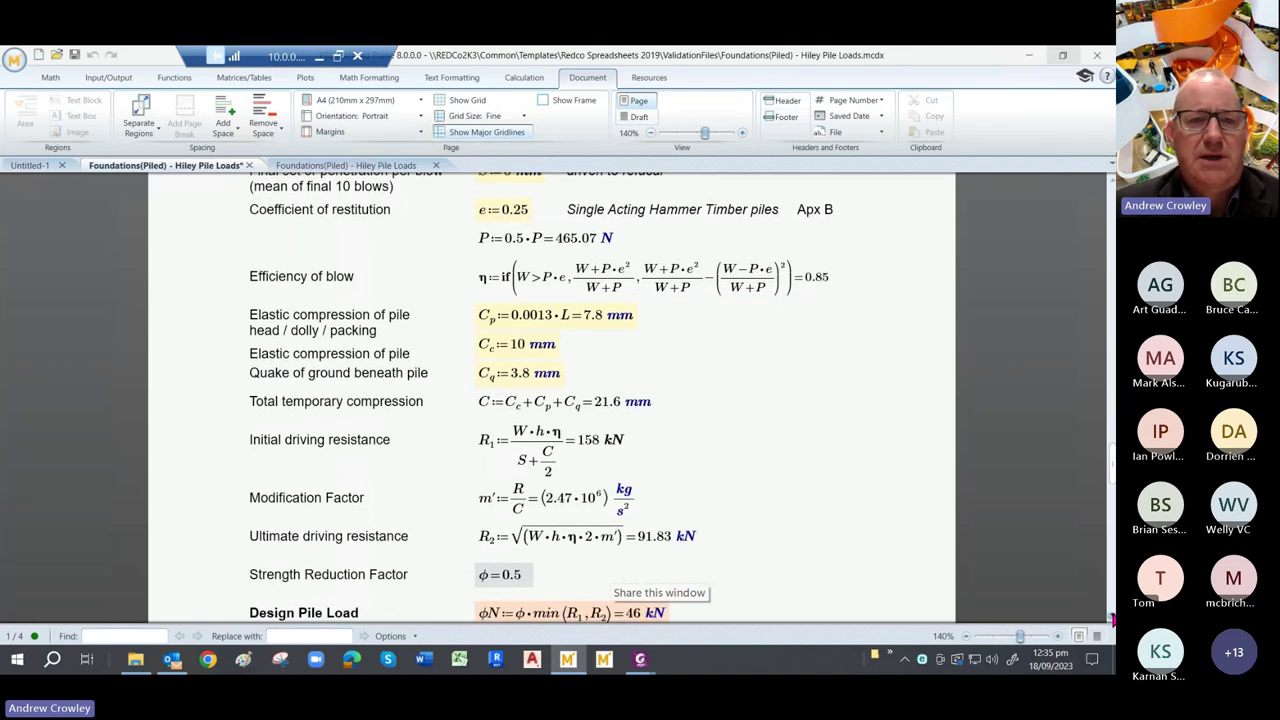
{"action": "scroll", "coordinate": [1111, 620], "scroll_direction": "down", "scroll_amount": 2}
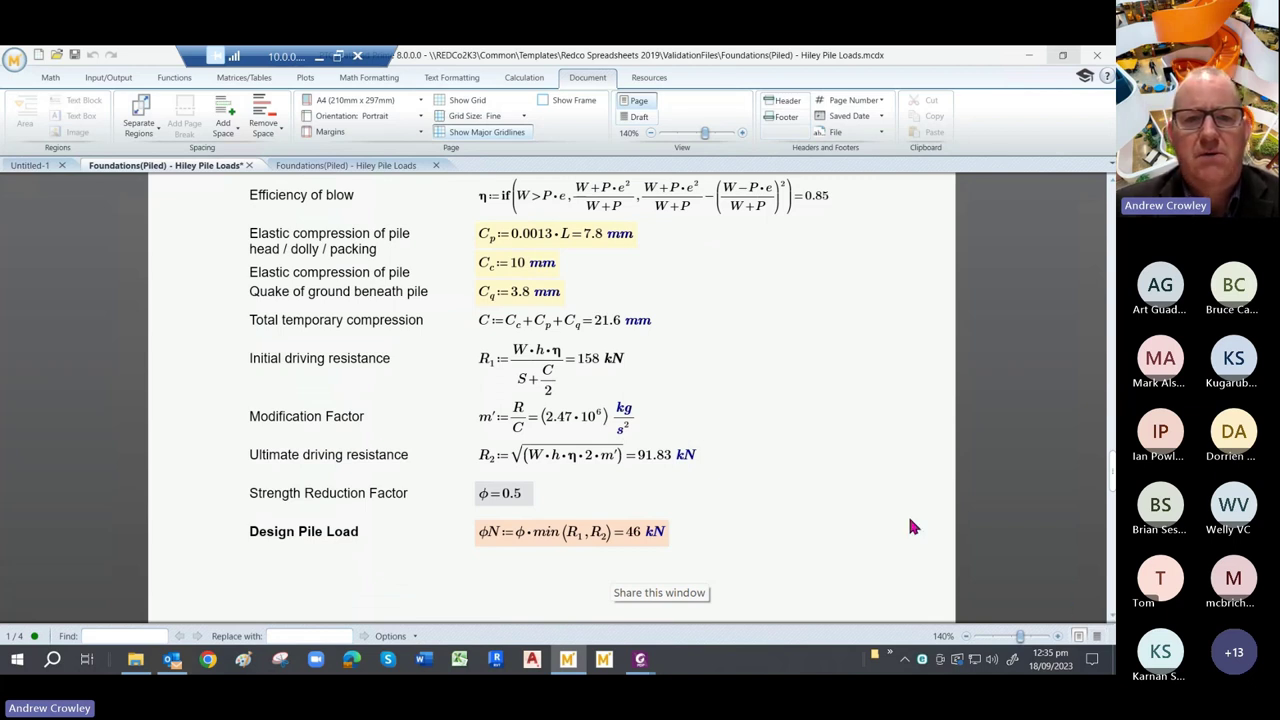
Step the worksheet down to the validation note below the 46 kN design pile load.
{"action": "left_click", "coordinate": [1111, 621]}
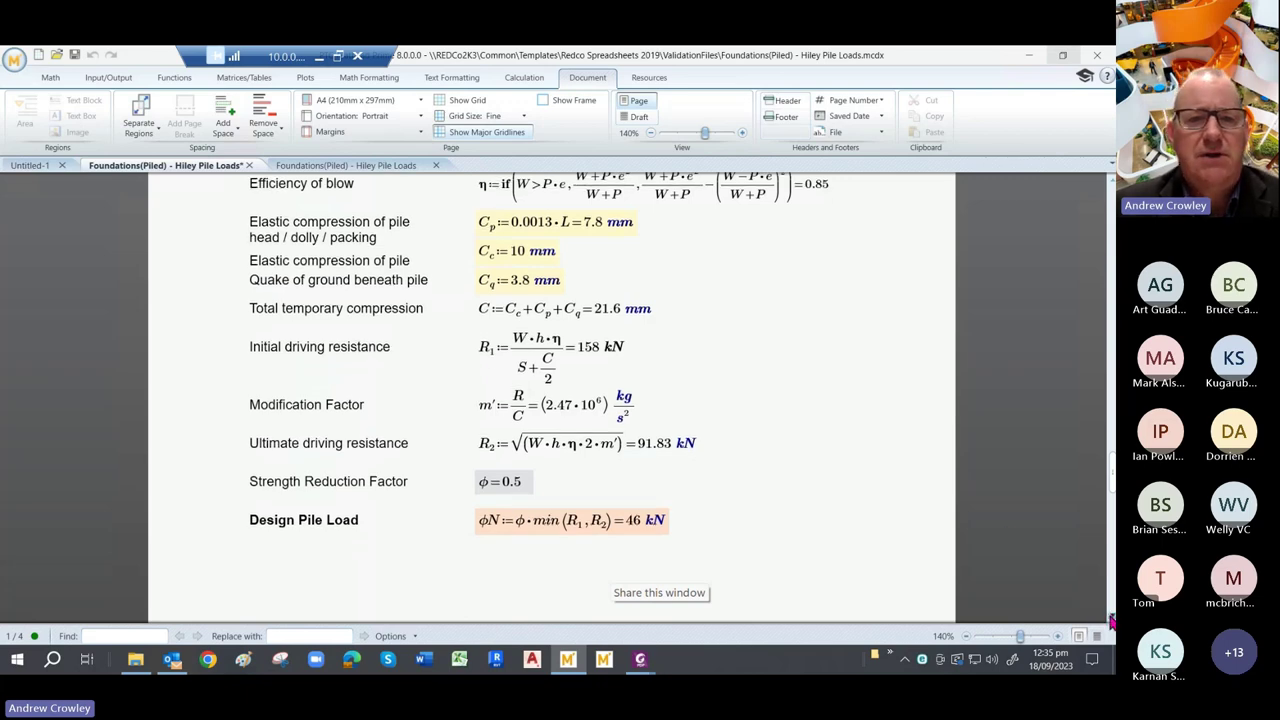
{"action": "left_click", "coordinate": [1111, 621]}
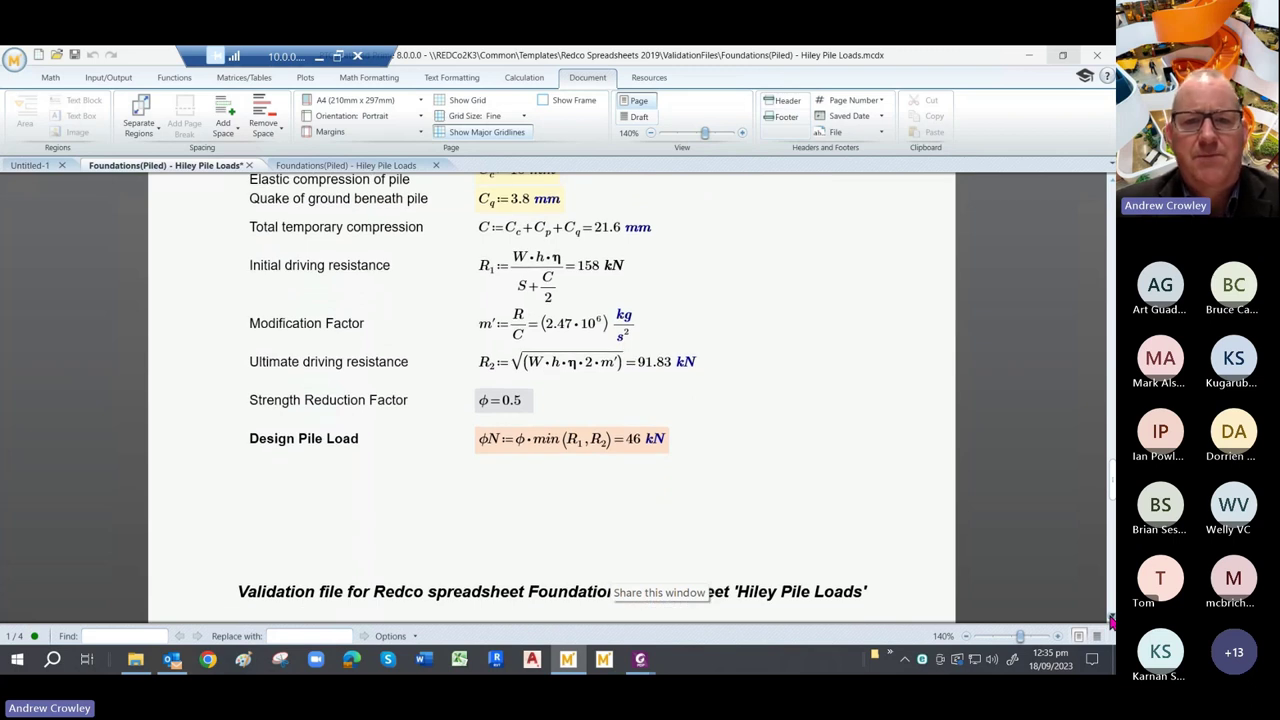
{"action": "left_click", "coordinate": [1111, 621]}
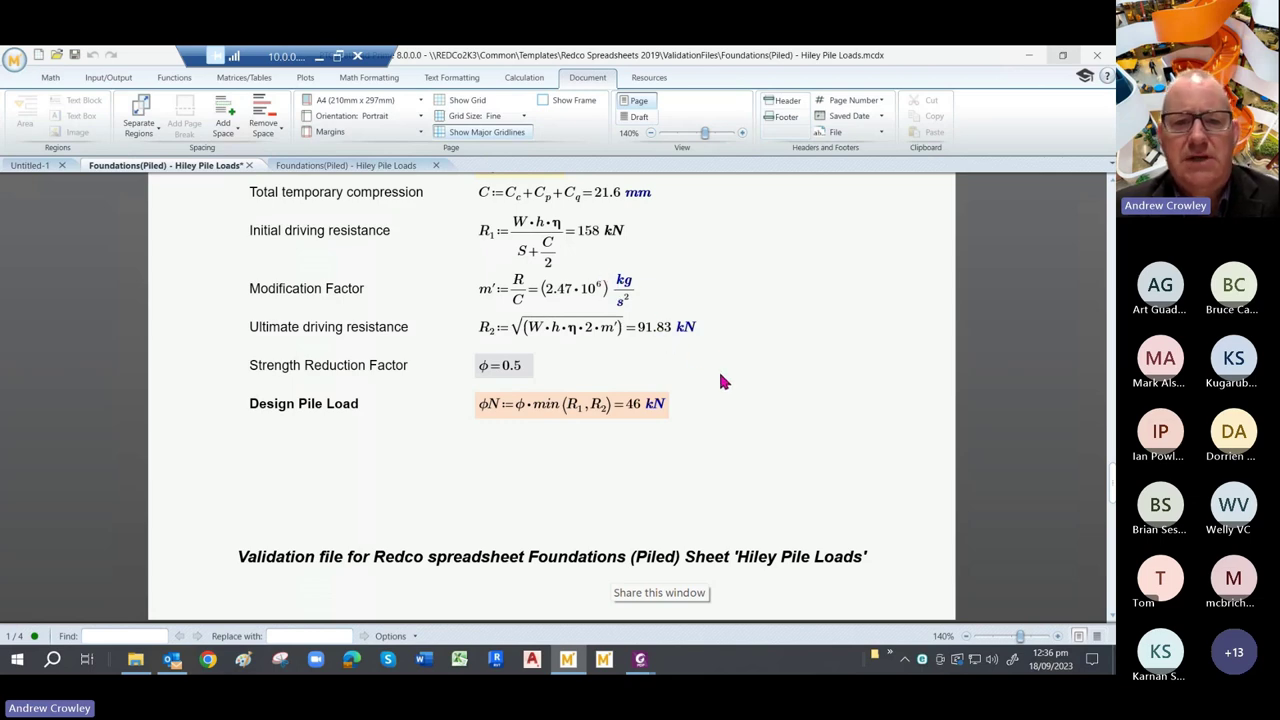
Return to the PowerPoint slide show on the Potential for Negative Skin Friction slide.
{"action": "key", "text": "alt+Tab"}
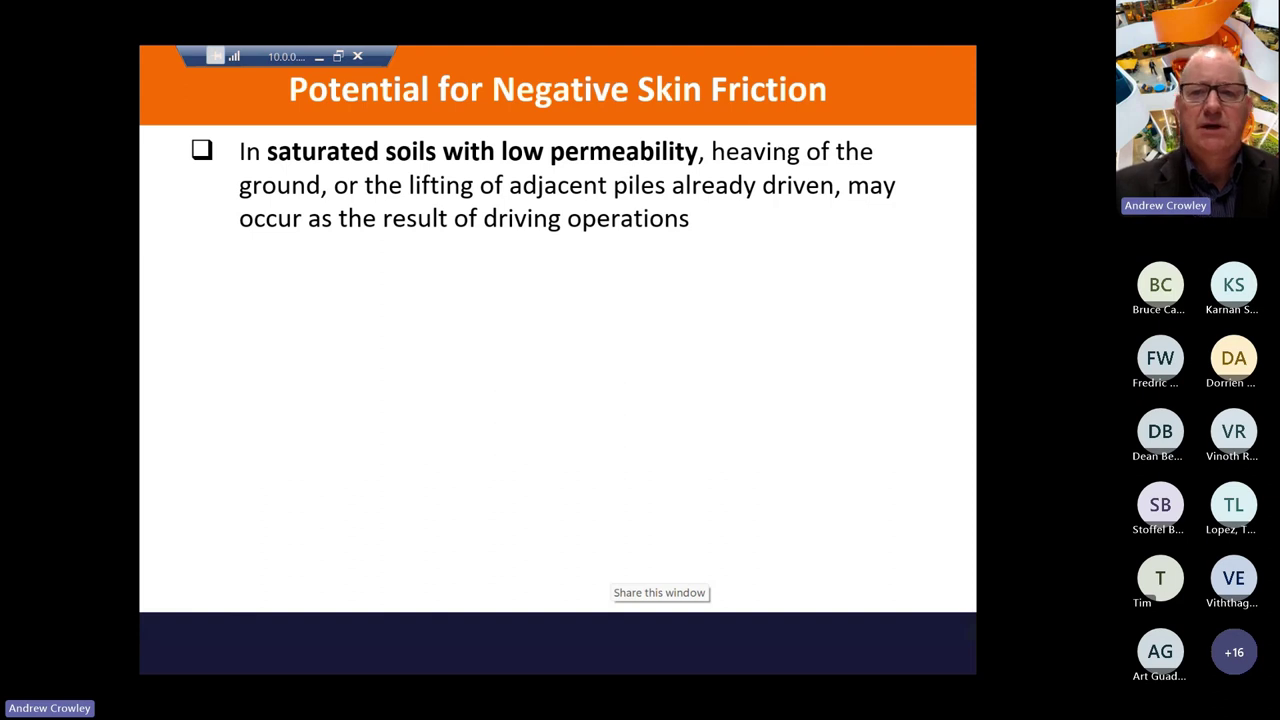
Advance the slide show to the point on driven-pile settlement in clay favouring bored piles.
{"action": "key", "text": "Right"}
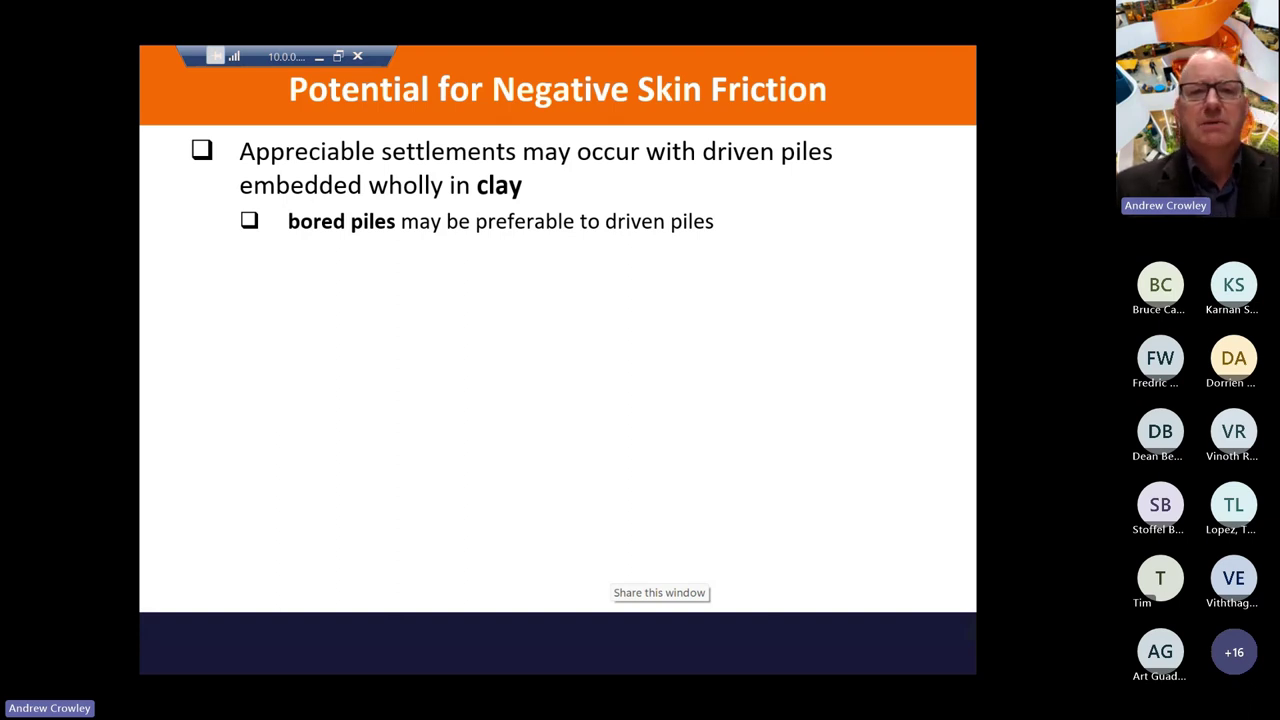
Reveal the bullet on allowing extra pile load from consolidation of recently-deposited fill.
{"action": "key", "text": "Right"}
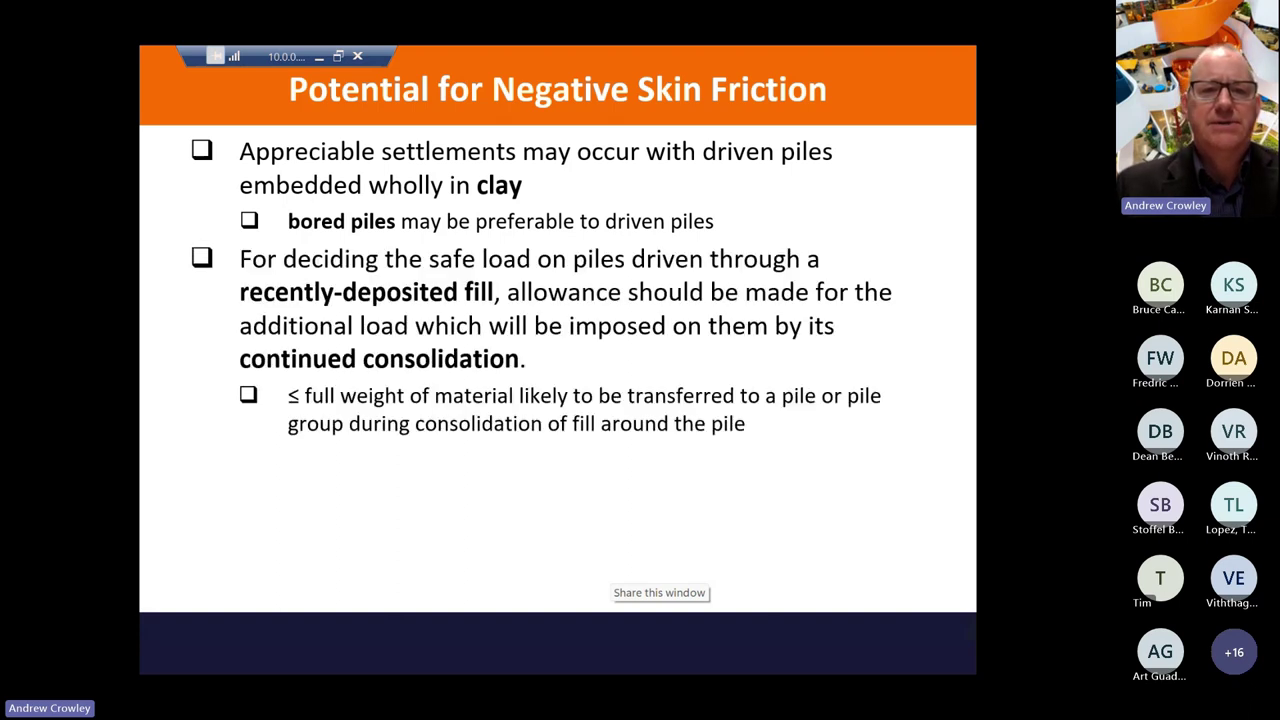